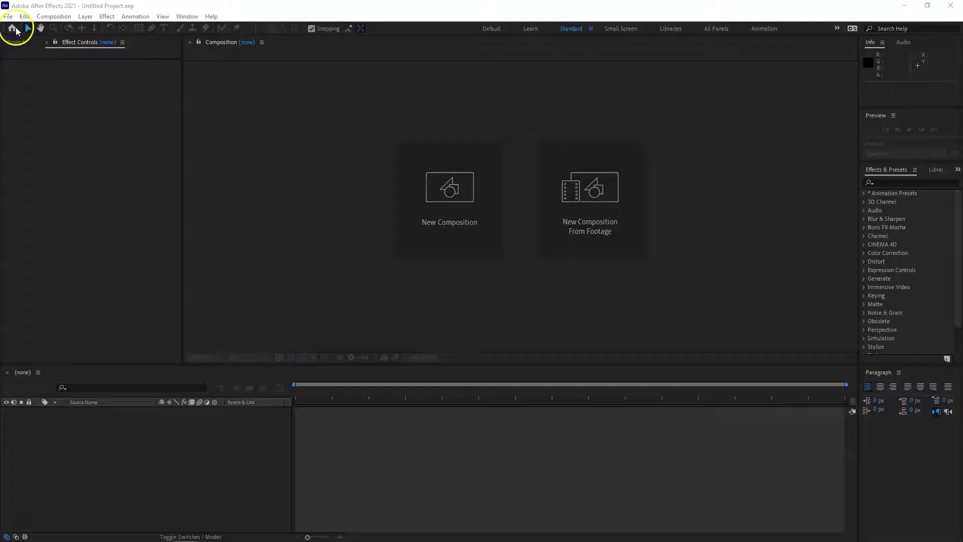
# - Open Water Color Promo.aep, accepting the version conversion and dismissing the missing-fonts warning
pyautogui.click(8, 16)
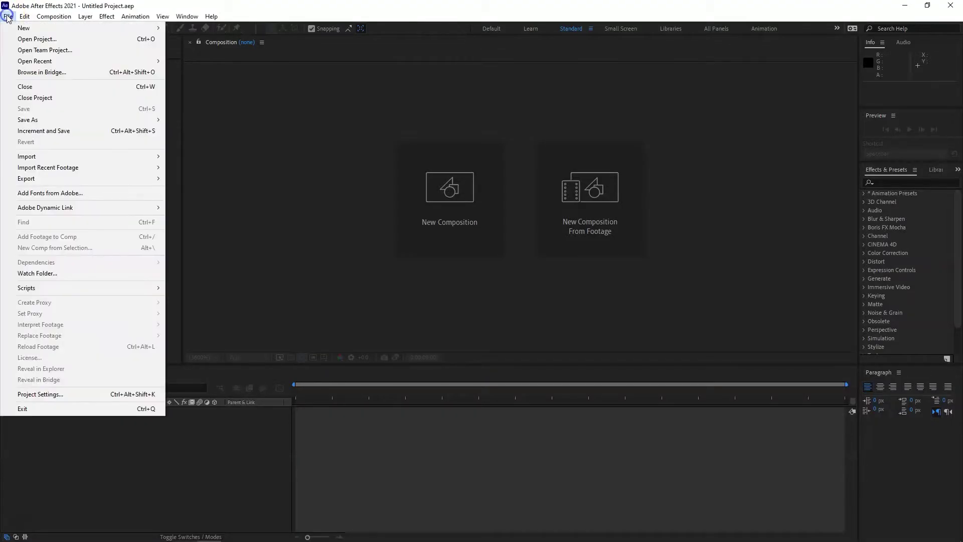
pyautogui.click(22, 38)
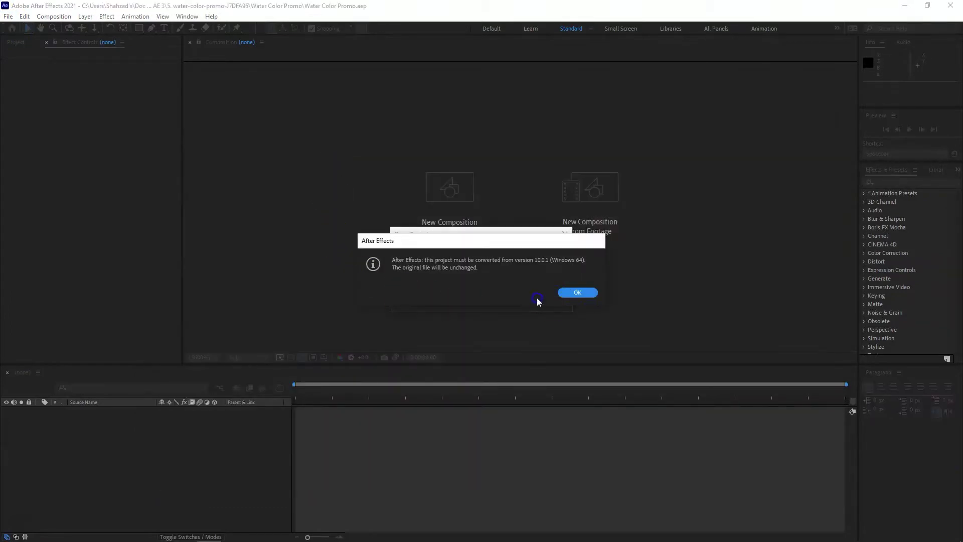
pyautogui.click(588, 292)
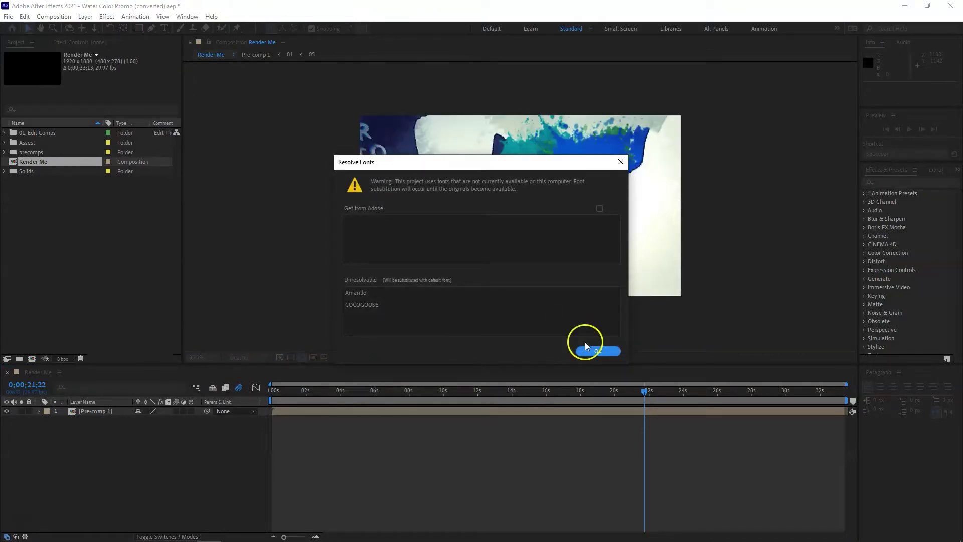
pyautogui.click(604, 352)
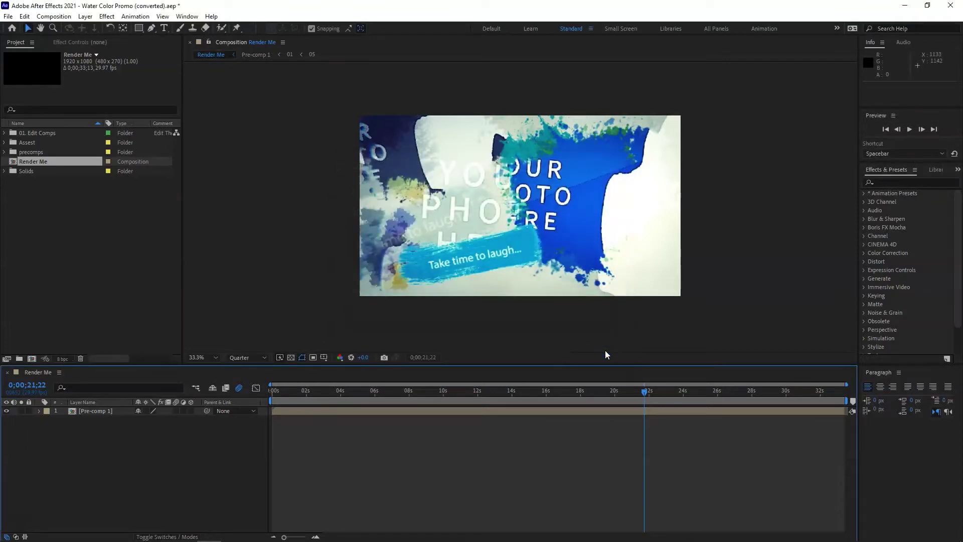
# - Enlarge the timeline, return the playhead to 0s and open Pre-comp 1 to list its layers
pyautogui.click(129, 237)
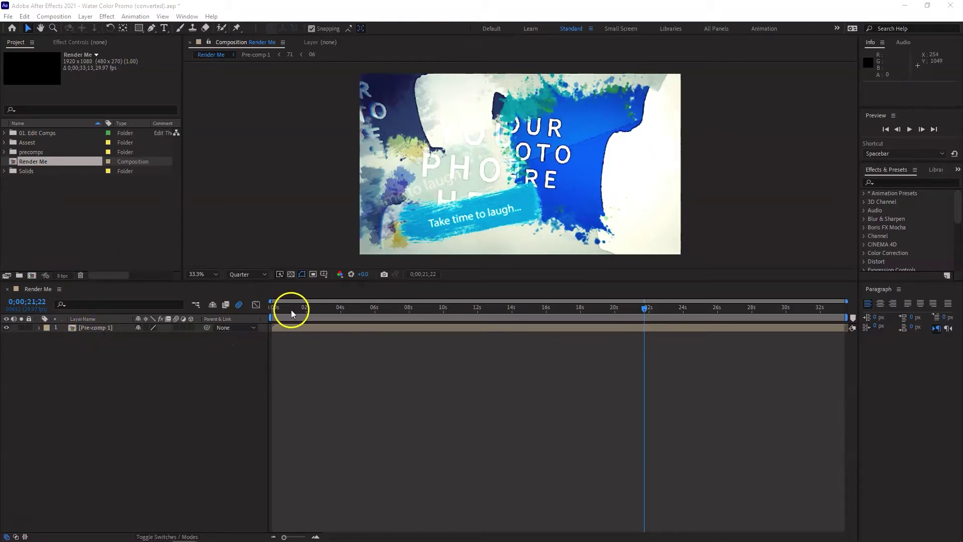
pyautogui.moveTo(290, 309); pyautogui.dragTo(263, 311)
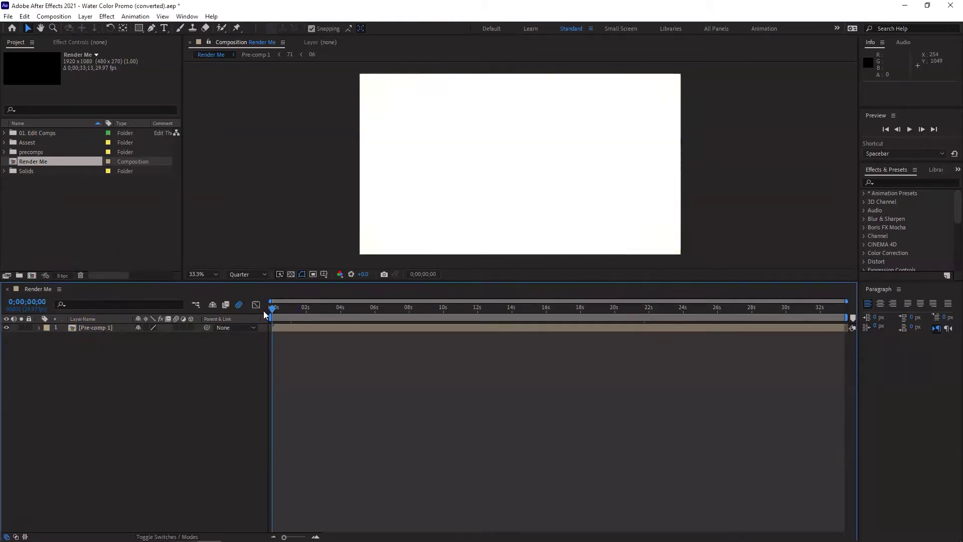
pyautogui.doubleClick(93, 328)
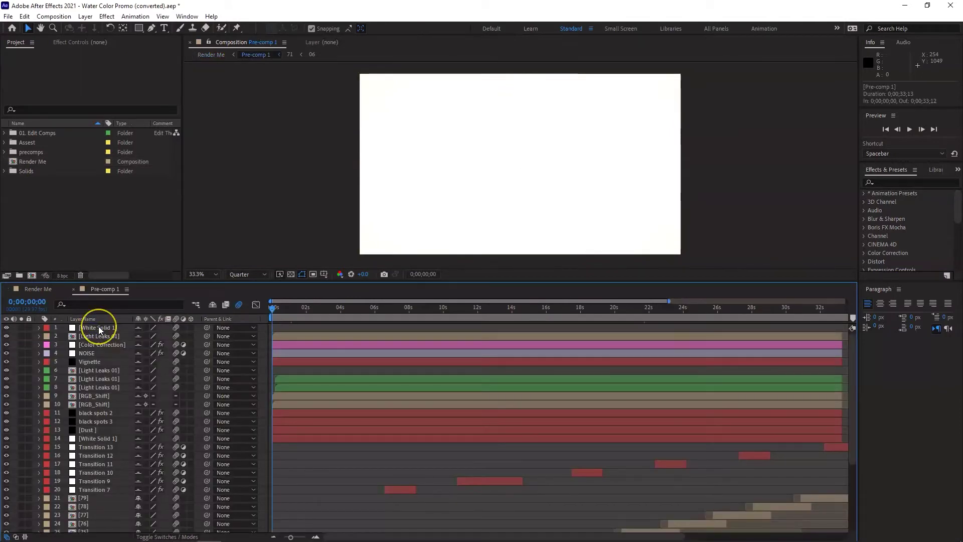
pyautogui.scroll(-2, 104, 449)
pyautogui.scroll(-2, 104, 448)
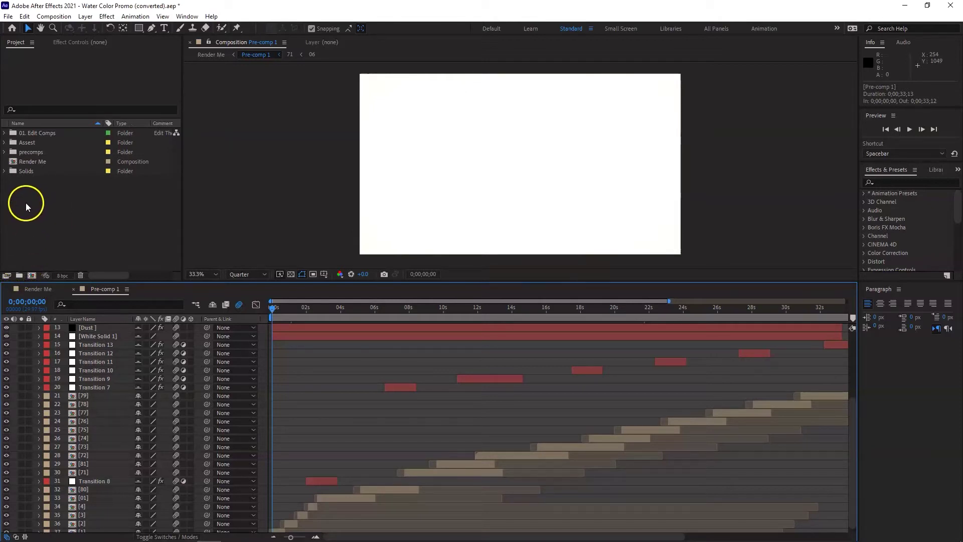
# - Create a new project folder named Images
pyautogui.click(20, 275)
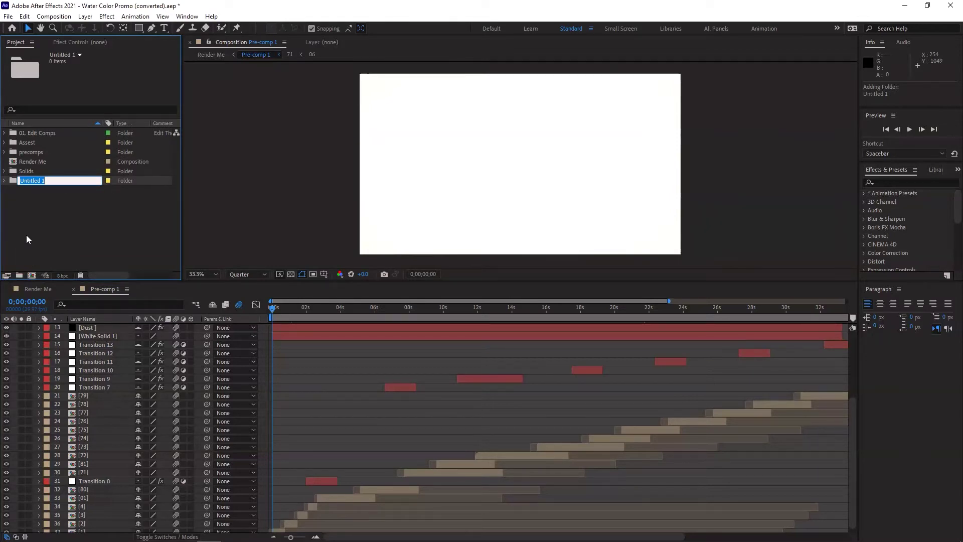
pyautogui.write('Images')
pyautogui.press('Return')
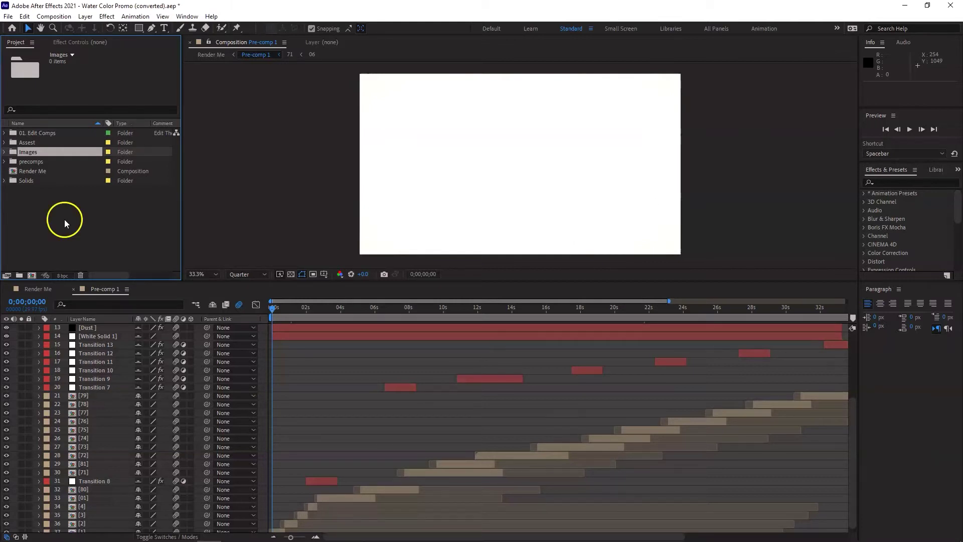
# - Import safety-QX5WC3V.jpg into the project and move it into the Images folder
pyautogui.moveTo(64, 218)
pyautogui.mouseDown()
pyautogui.moveTo(584, 258)
pyautogui.moveTo(155, 232)
pyautogui.moveTo(60, 211)
pyautogui.mouseUp()
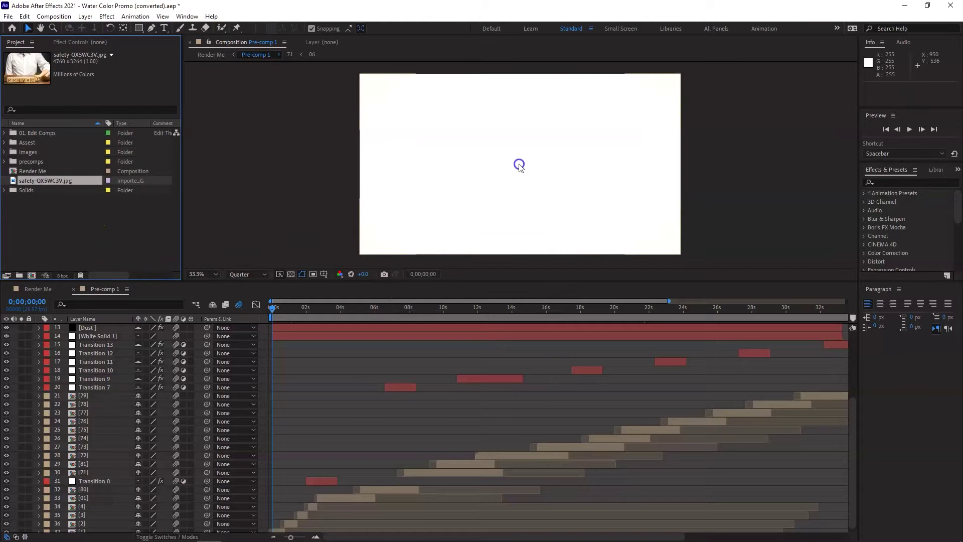
pyautogui.click(76, 217)
pyautogui.click(50, 182)
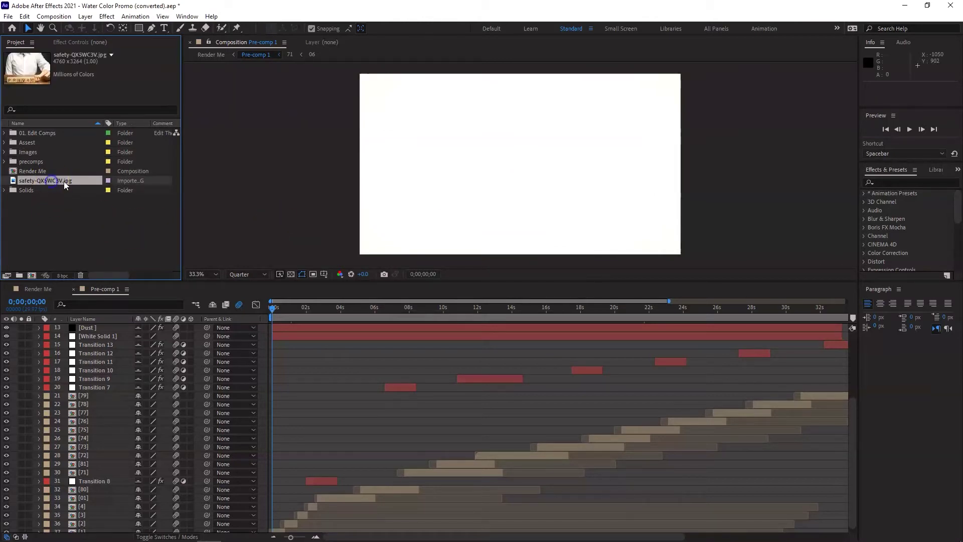
pyautogui.moveTo(56, 182); pyautogui.dragTo(53, 152)
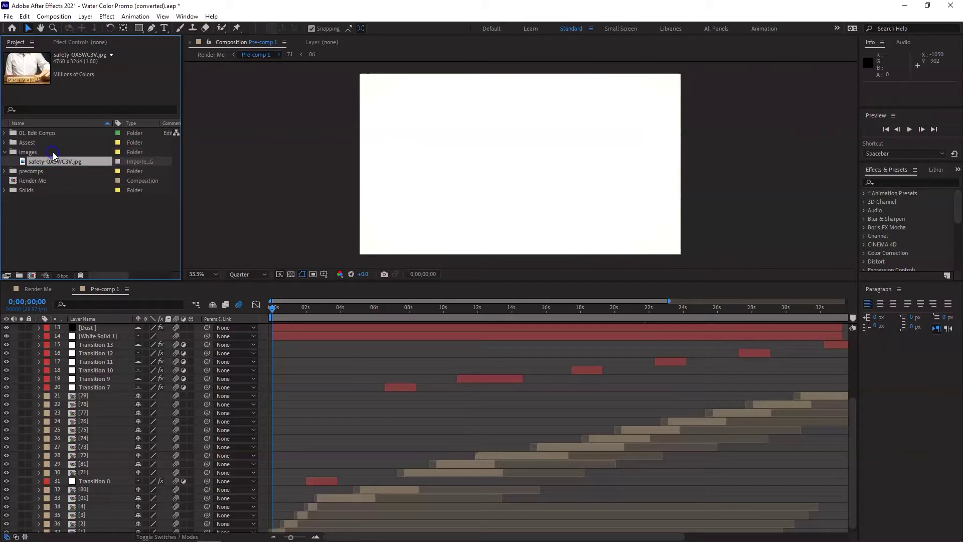
pyautogui.click(82, 248)
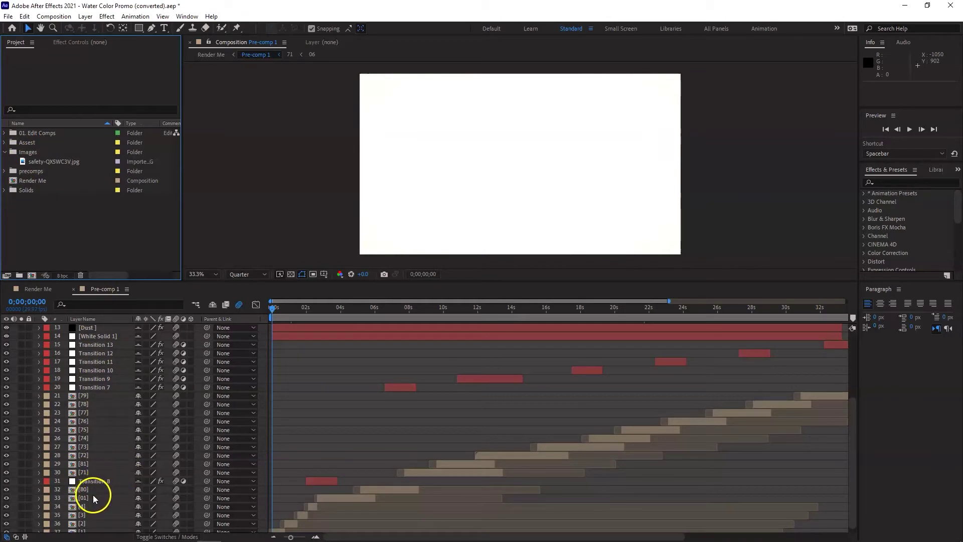
# - Lock transition layers 14–20, hide the shy layers, and set the time to about 0;00;06;13
pyautogui.click(374, 308)
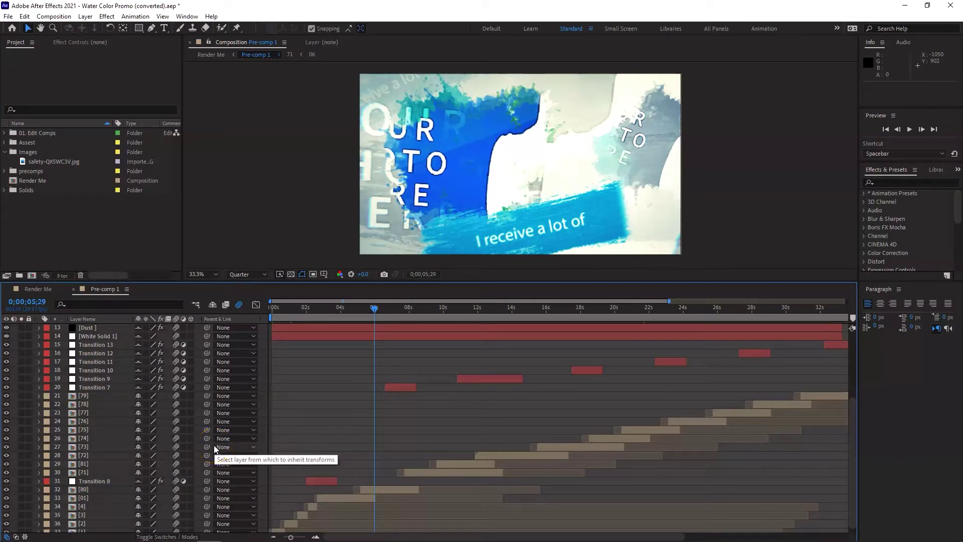
pyautogui.scroll(-1, 86, 510)
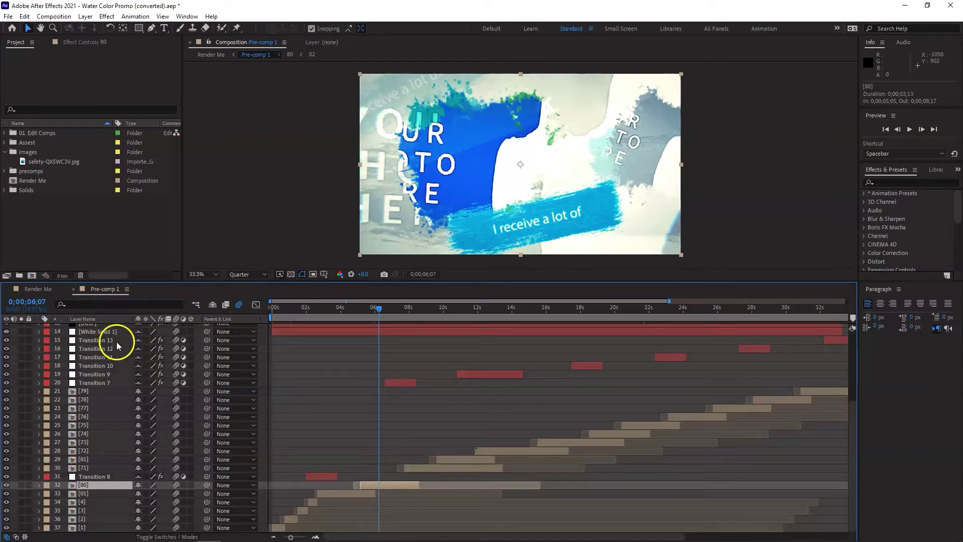
pyautogui.moveTo(28, 332); pyautogui.dragTo(30, 385)
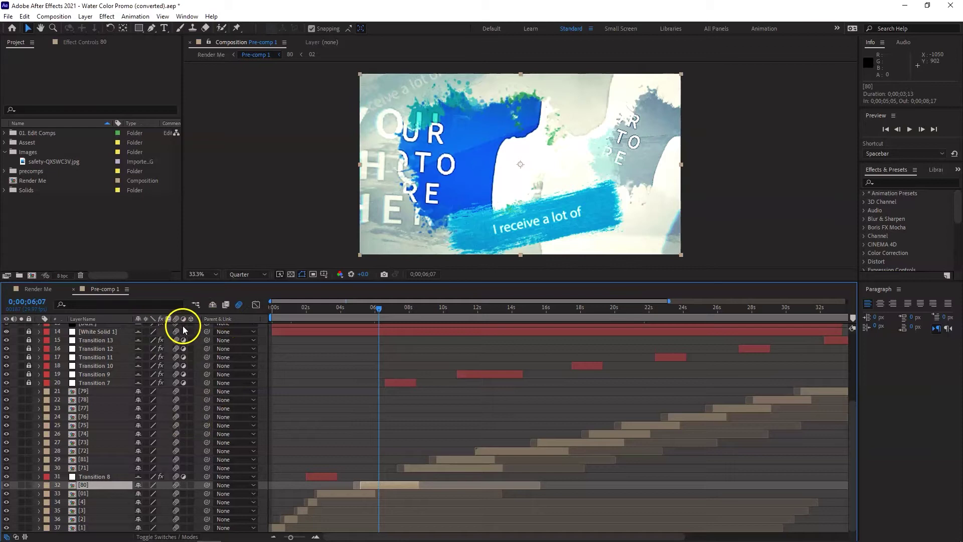
pyautogui.click(212, 305)
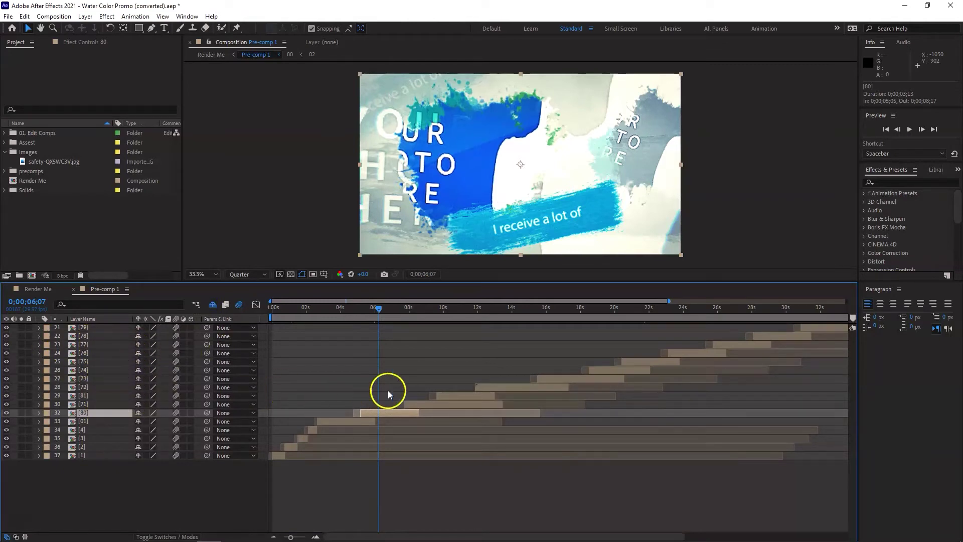
pyautogui.moveTo(379, 309); pyautogui.dragTo(382, 310)
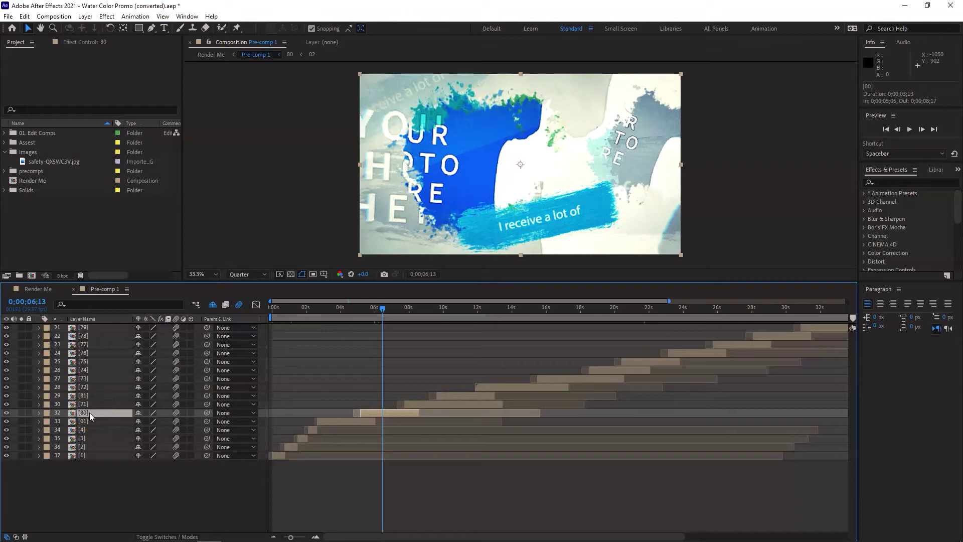
# - Drill into compositions 80, 15 and 06 and retype the 'I receive a lot of' caption as 'Be Hapy'
pyautogui.doubleClick(86, 412)
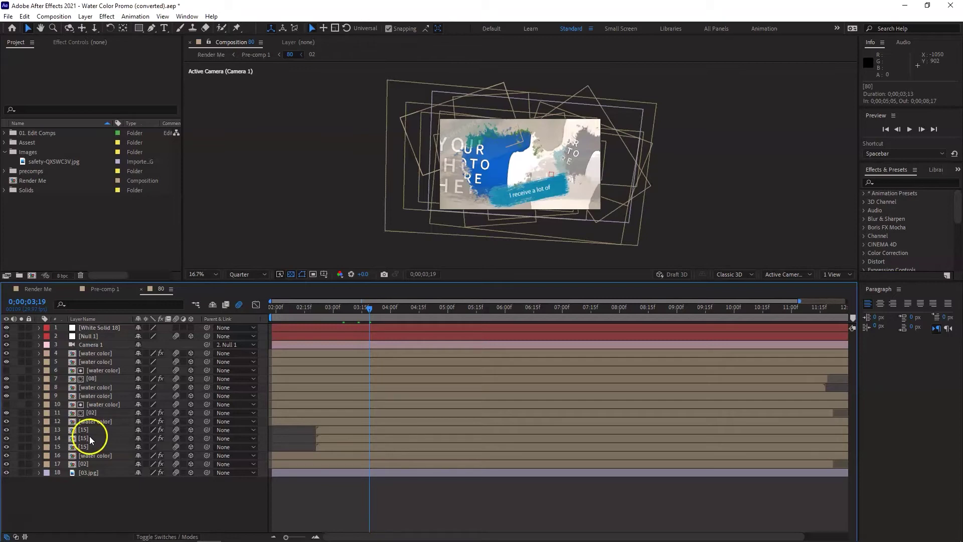
pyautogui.doubleClick(86, 438)
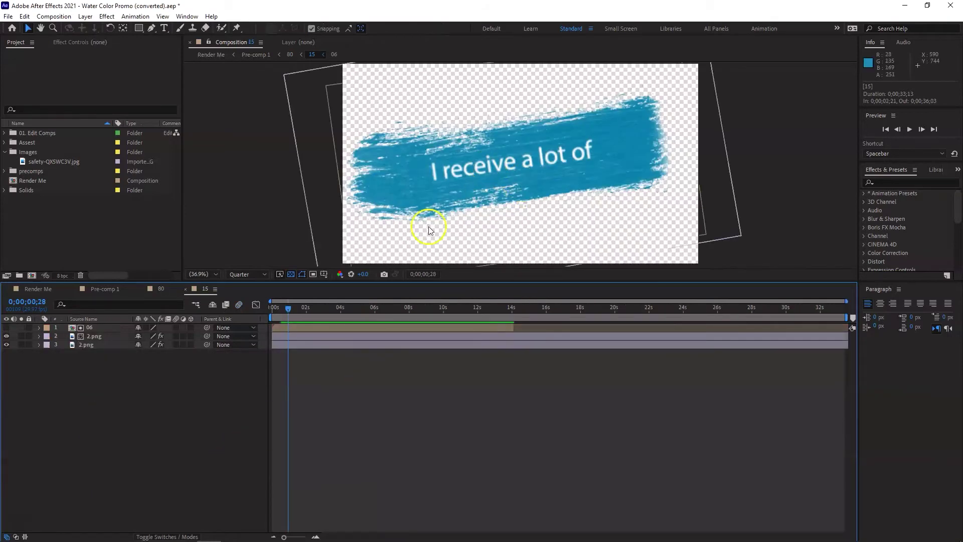
pyautogui.doubleClick(92, 328)
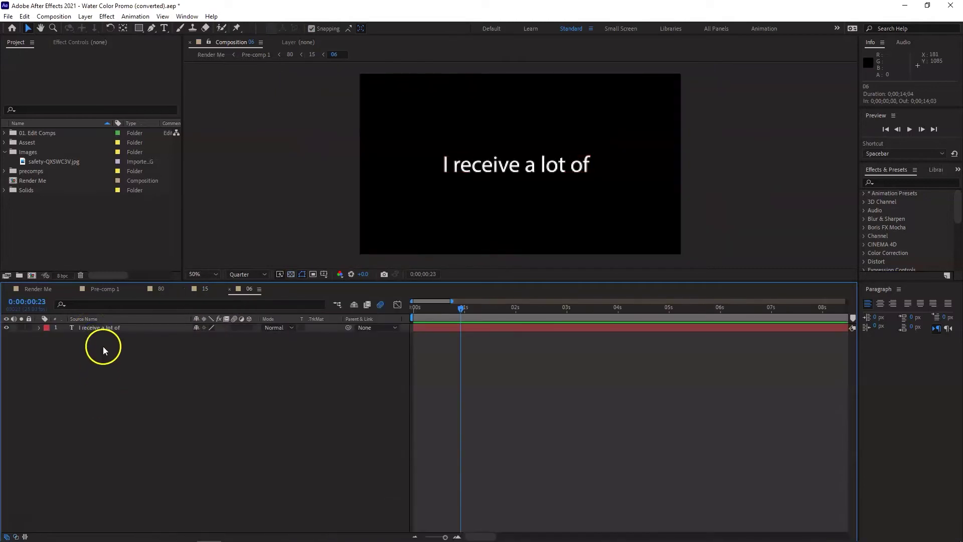
pyautogui.click(112, 328)
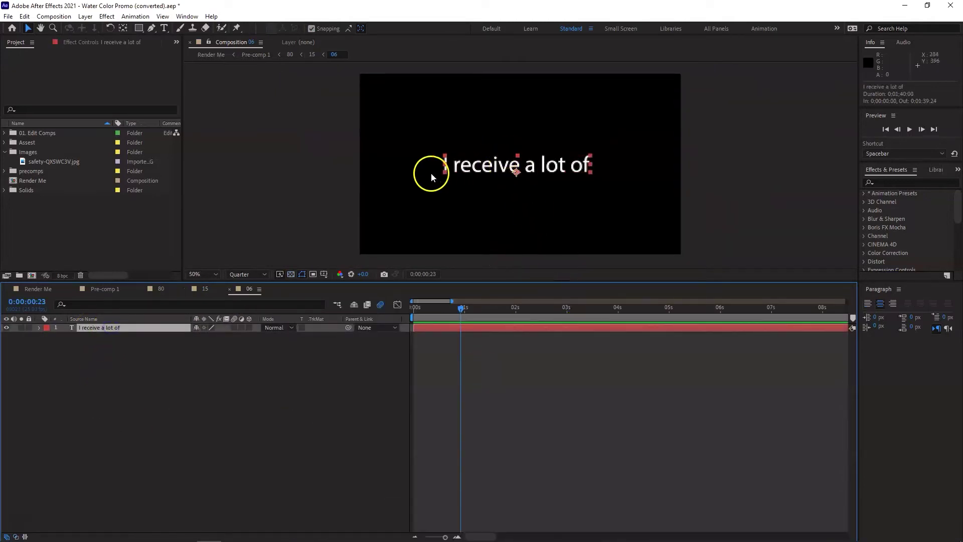
pyautogui.doubleClick(477, 169)
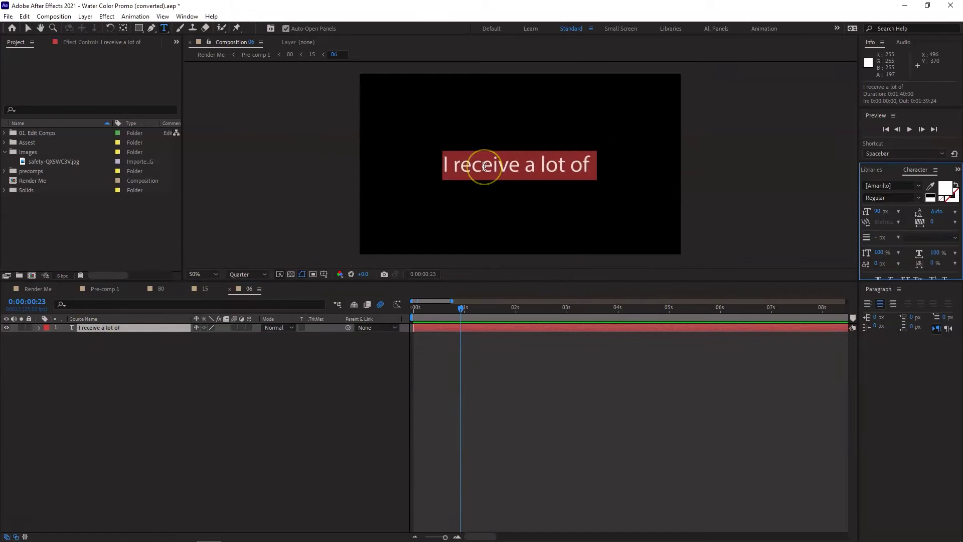
pyautogui.write('Be Hapy')
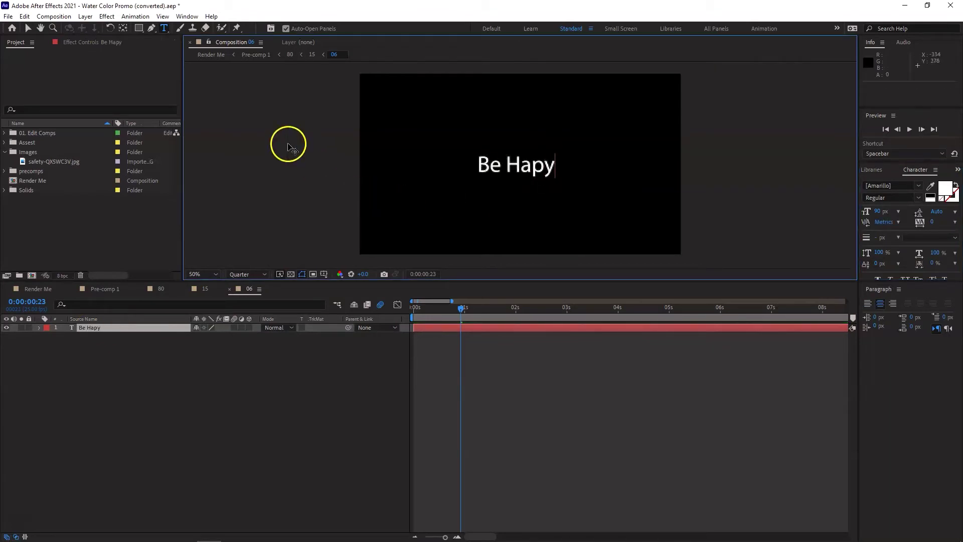
# - Return to composition 15 and add a new adjustment layer
pyautogui.click(229, 289)
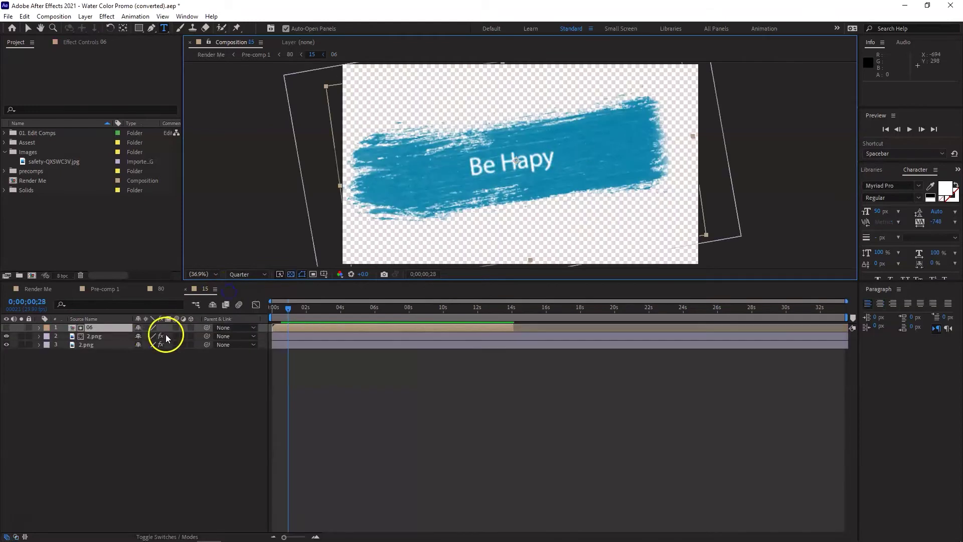
pyautogui.click(25, 516)
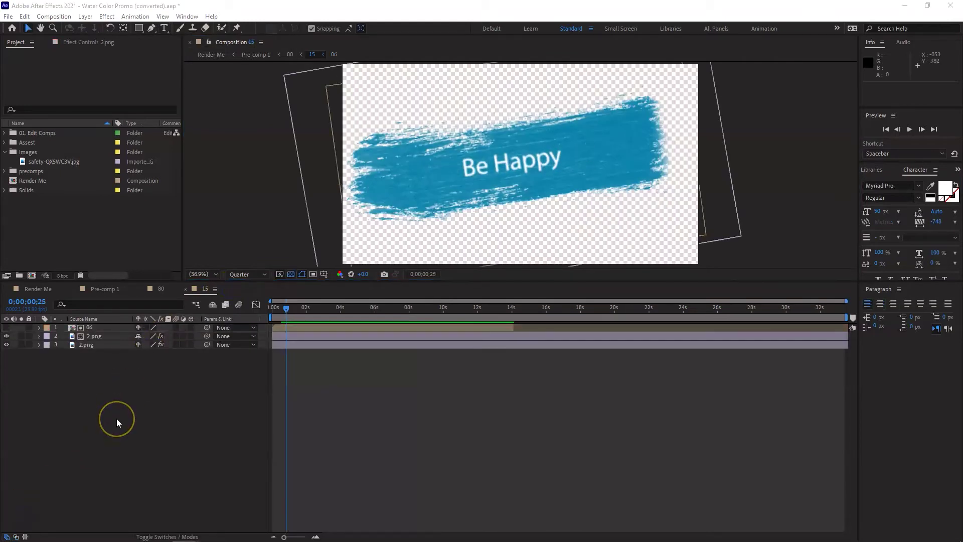
pyautogui.rightClick(157, 380)
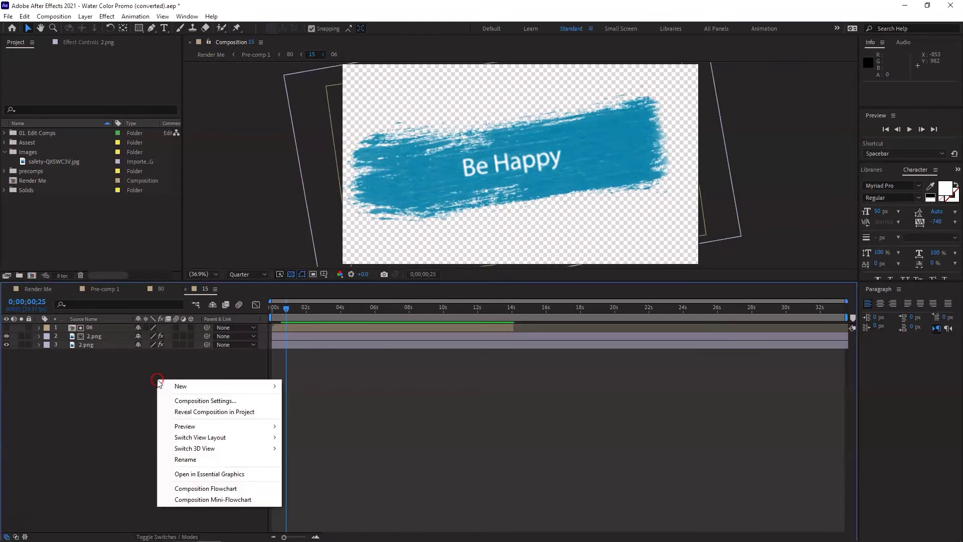
pyautogui.moveTo(222, 389)
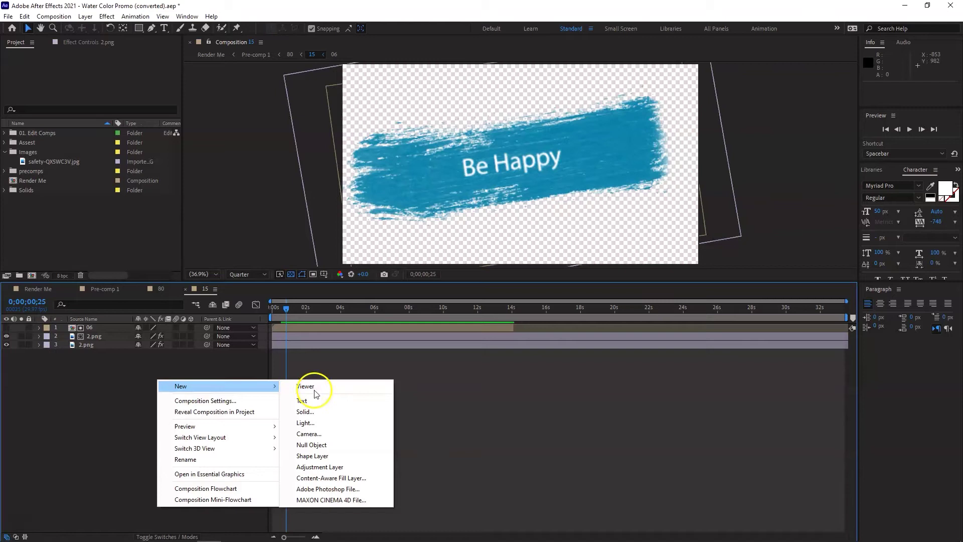
pyautogui.click(329, 467)
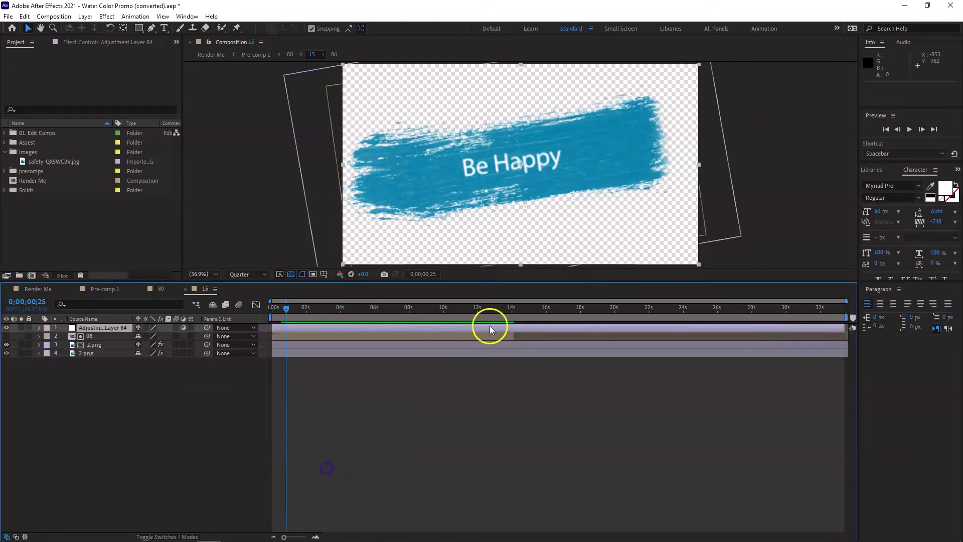
# - Apply Hue/Saturation to the adjustment layer with Master Saturation at -100
pyautogui.click(187, 17)
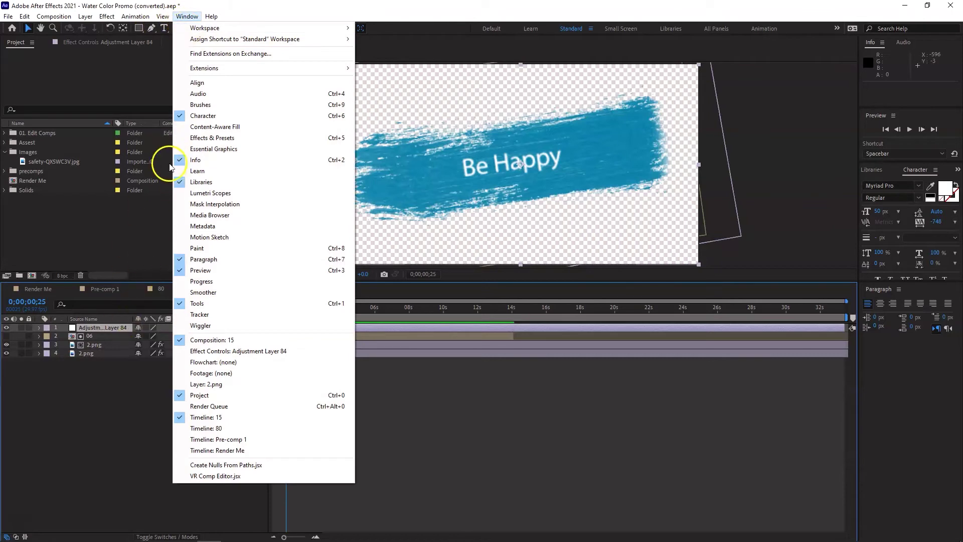
pyautogui.click(221, 139)
pyautogui.click(923, 182)
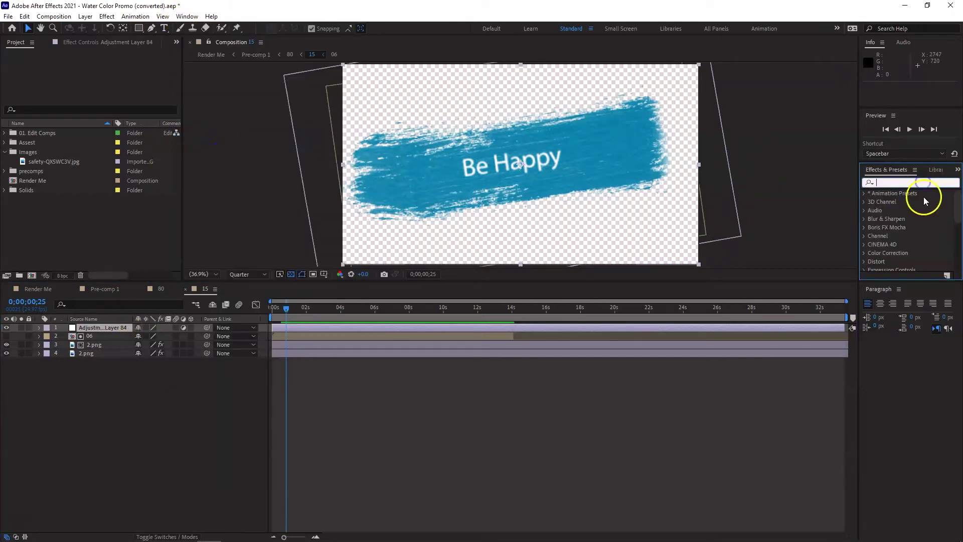
pyautogui.write('saturation')
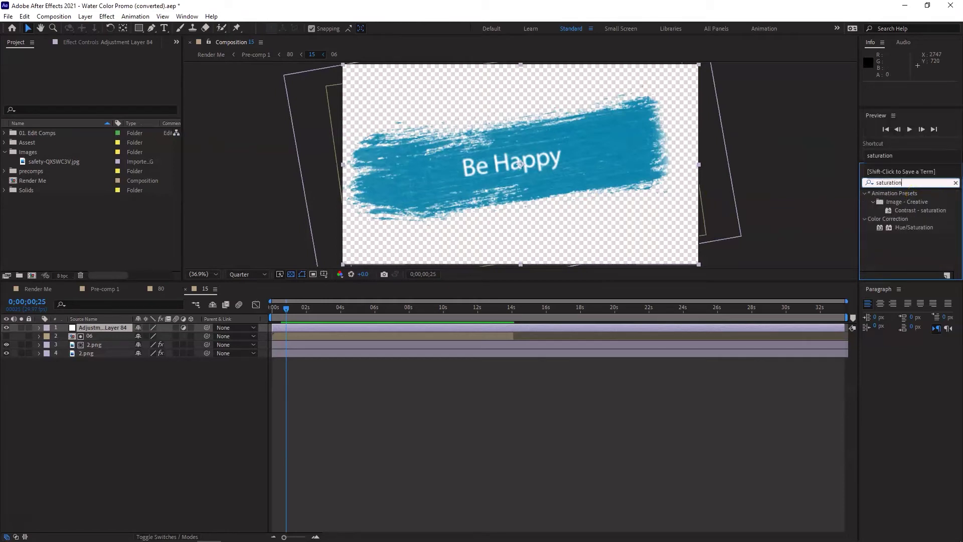
pyautogui.click(913, 228)
pyautogui.moveTo(919, 227); pyautogui.dragTo(328, 326)
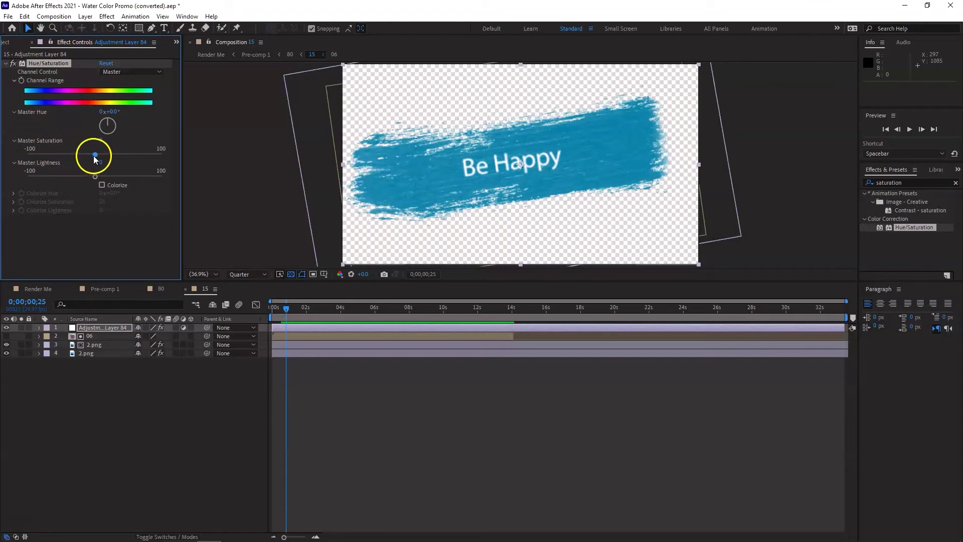
pyautogui.moveTo(93, 155); pyautogui.dragTo(28, 155)
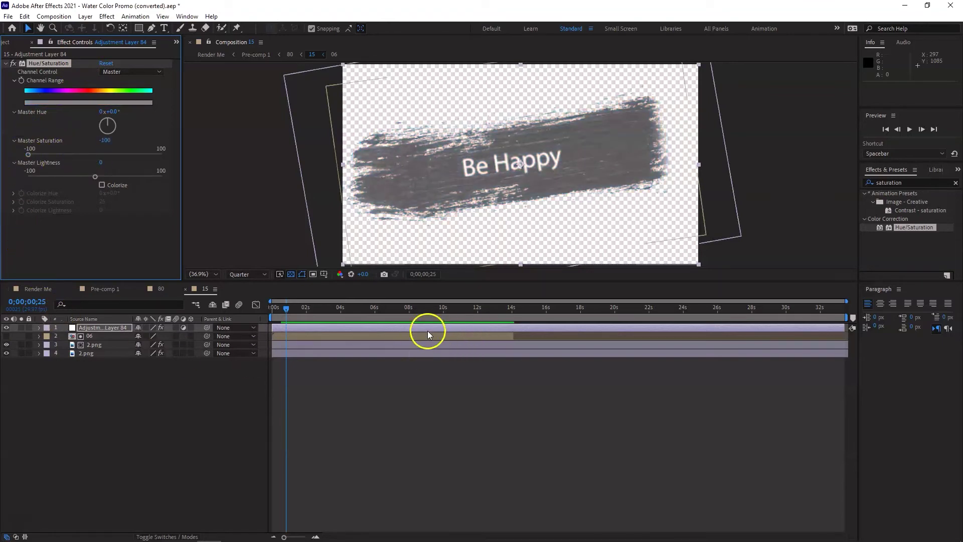
# - Add safety-QX5WC3V.jpg to composition 80 and hide the 03.jpg placeholder layer
pyautogui.click(186, 289)
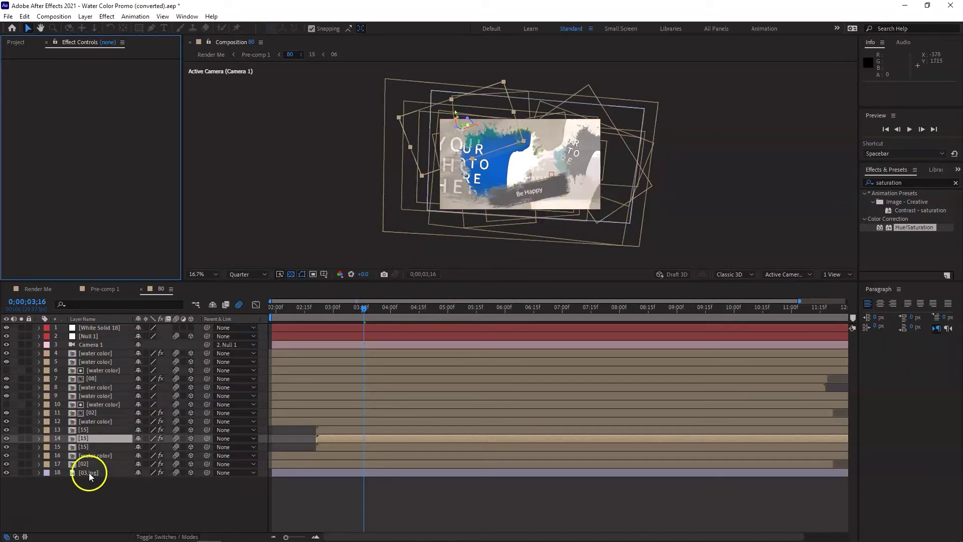
pyautogui.click(16, 43)
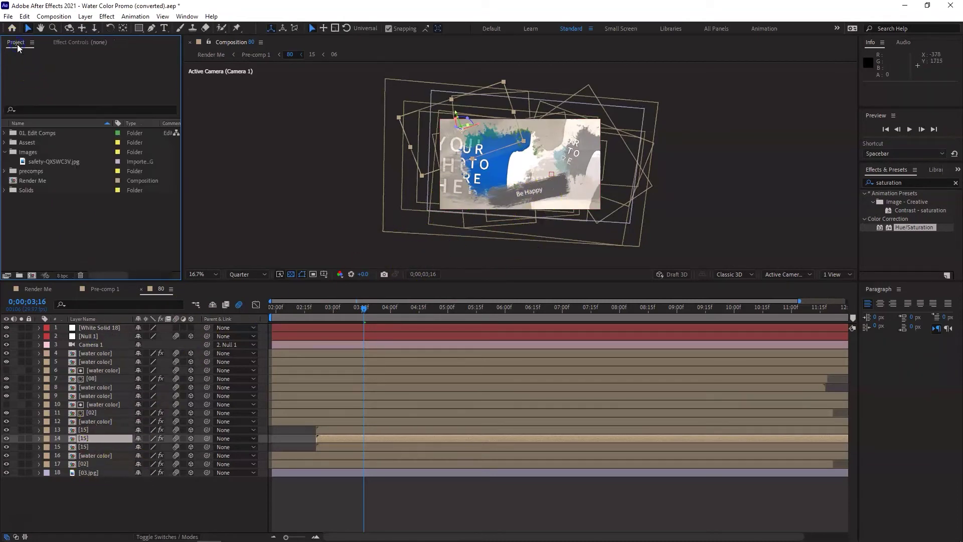
pyautogui.click(60, 161)
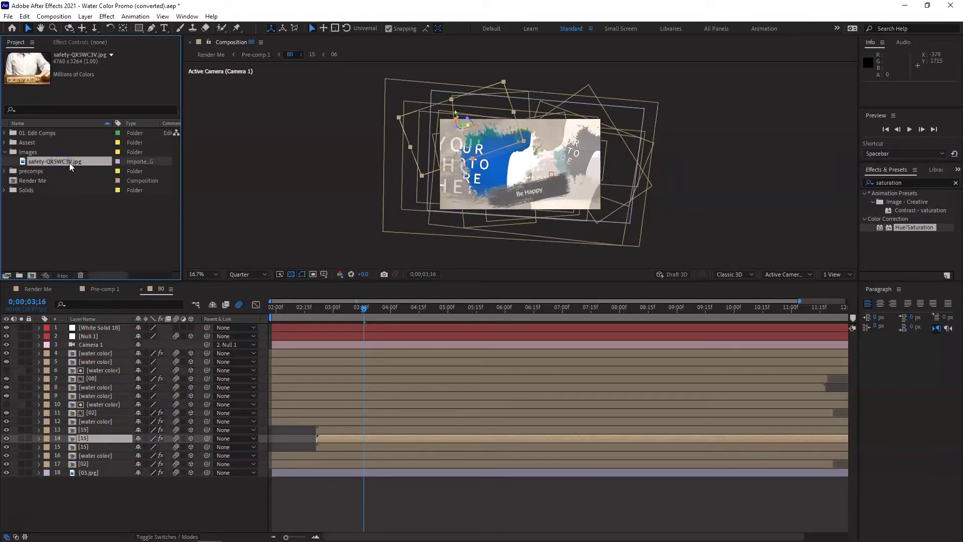
pyautogui.moveTo(70, 163); pyautogui.dragTo(96, 471)
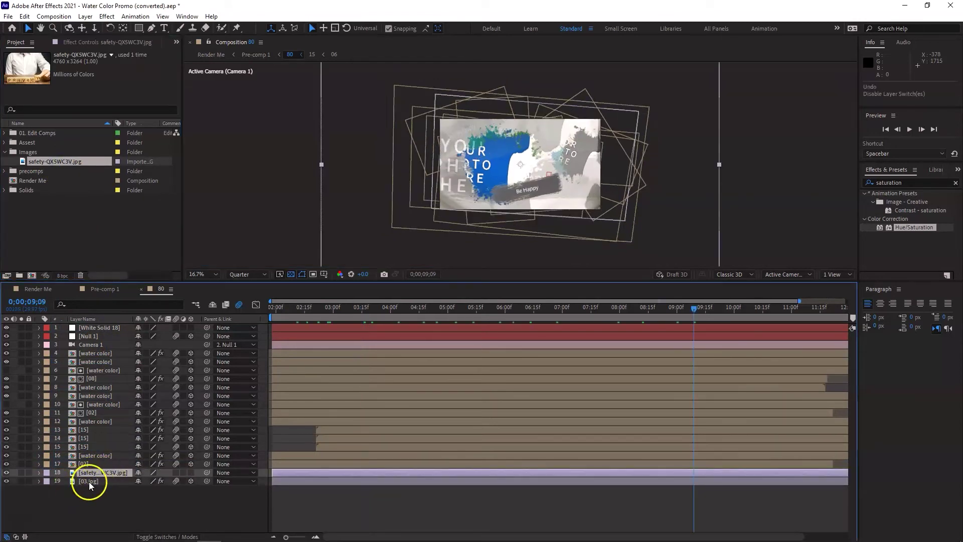
pyautogui.click(88, 481)
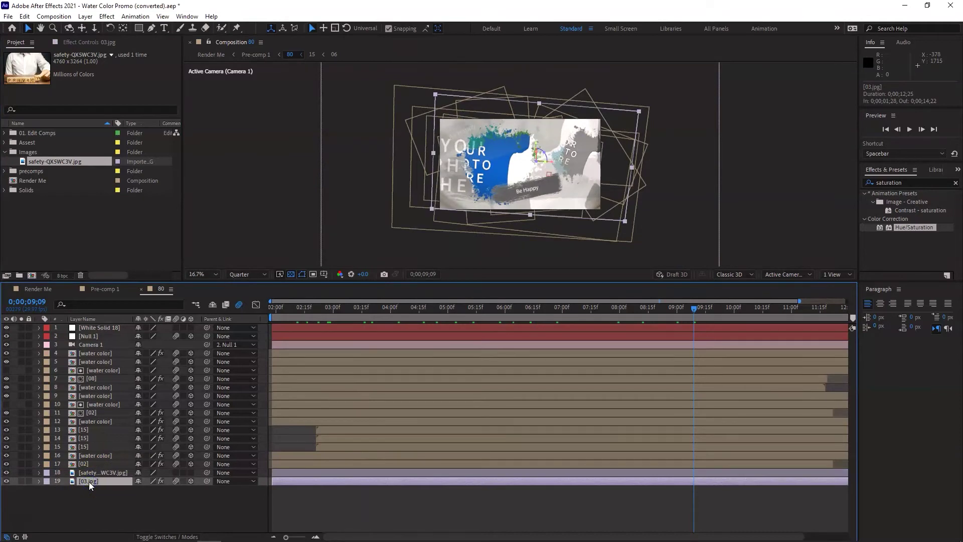
pyautogui.click(6, 481)
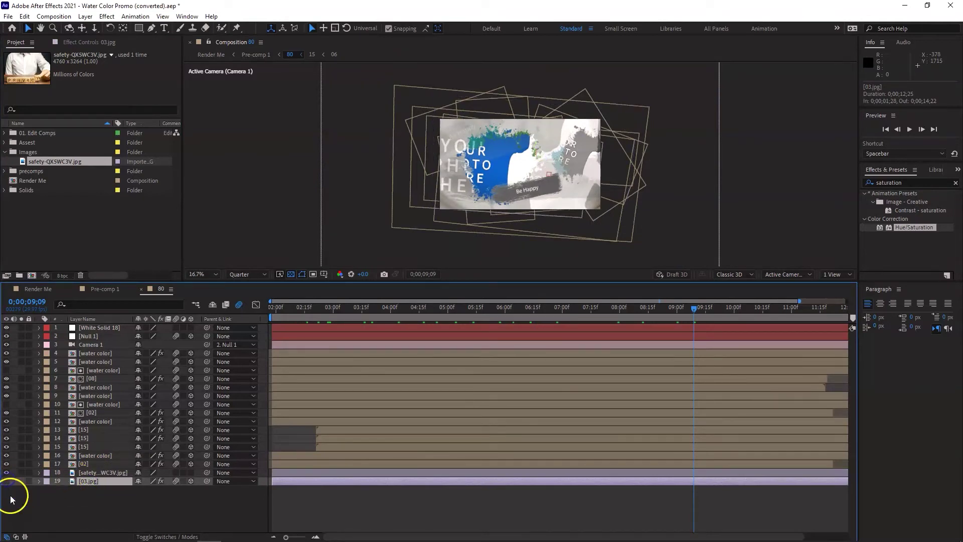
# - Scale the safety photo layer to 41% and nudge its position to fit the frame
pyautogui.click(87, 473)
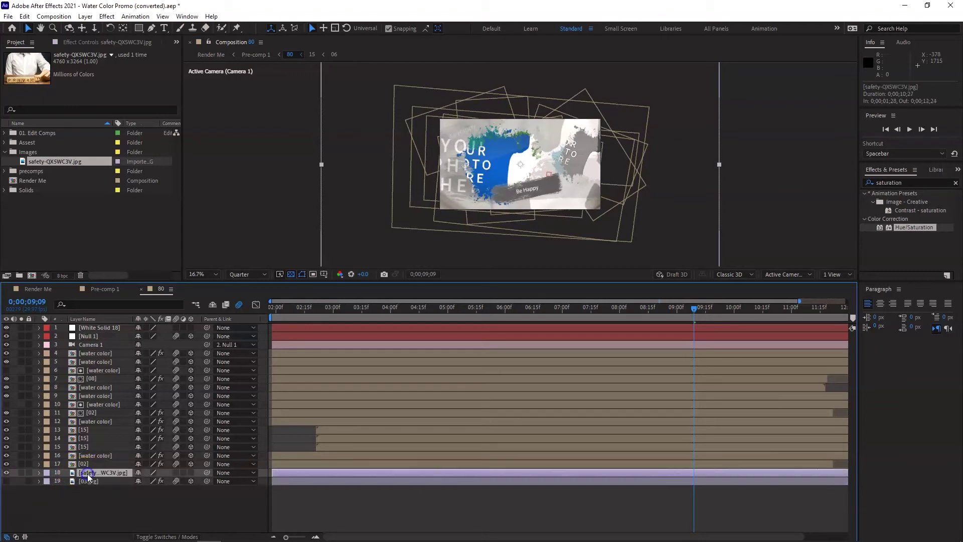
pyautogui.press('s')
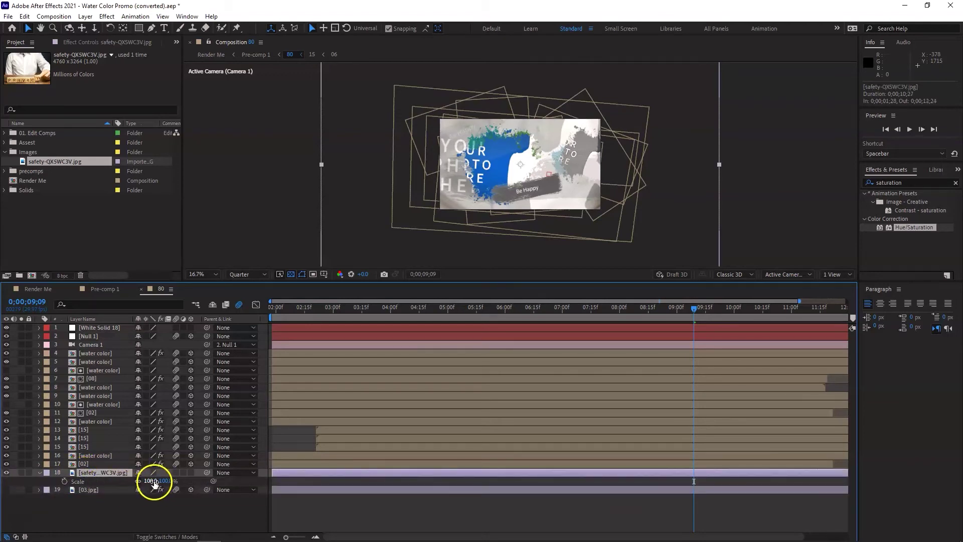
pyautogui.moveTo(155, 481); pyautogui.dragTo(117, 475)
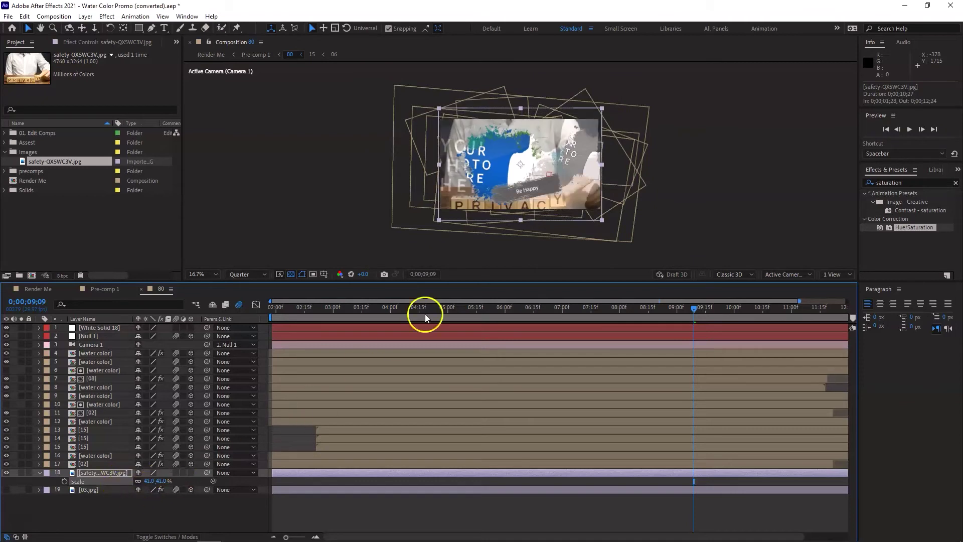
pyautogui.press('Up')
pyautogui.press('Up')
pyautogui.press('Up')
pyautogui.press('Up')
pyautogui.press('Up')
pyautogui.press('Up')
pyautogui.press('Up')
pyautogui.press('Up')
pyautogui.press('Up')
pyautogui.press('Up')
pyautogui.press('Up')
pyautogui.press('Up')
pyautogui.press('Up')
pyautogui.press('Up')
pyautogui.press('Up')
pyautogui.press('Up')
pyautogui.press('Up')
pyautogui.press('Up')
pyautogui.press('Up')
pyautogui.press('Up')
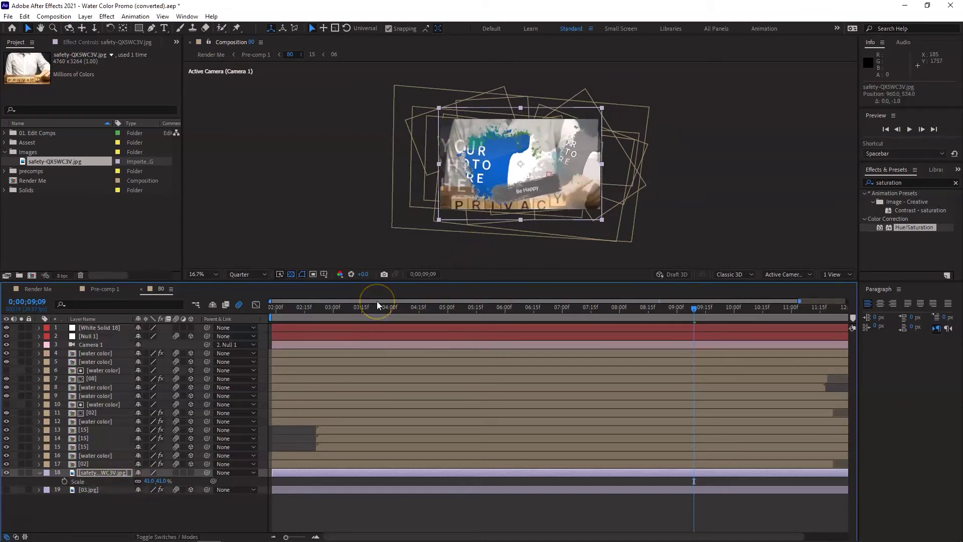
pyautogui.press('Down')
pyautogui.press('Down')
pyautogui.press('Down')
pyautogui.press('Down')
pyautogui.press('Down')
pyautogui.press('Down')
pyautogui.press('Down')
pyautogui.press('Down')
pyautogui.press('Down')
pyautogui.press('Down')
pyautogui.press('Down')
pyautogui.press('Down')
pyautogui.press('Down')
pyautogui.press('Down')
pyautogui.press('Down')
pyautogui.press('Down')
pyautogui.press('Down')
pyautogui.press('Down')
pyautogui.press('Down')
pyautogui.press('Down')
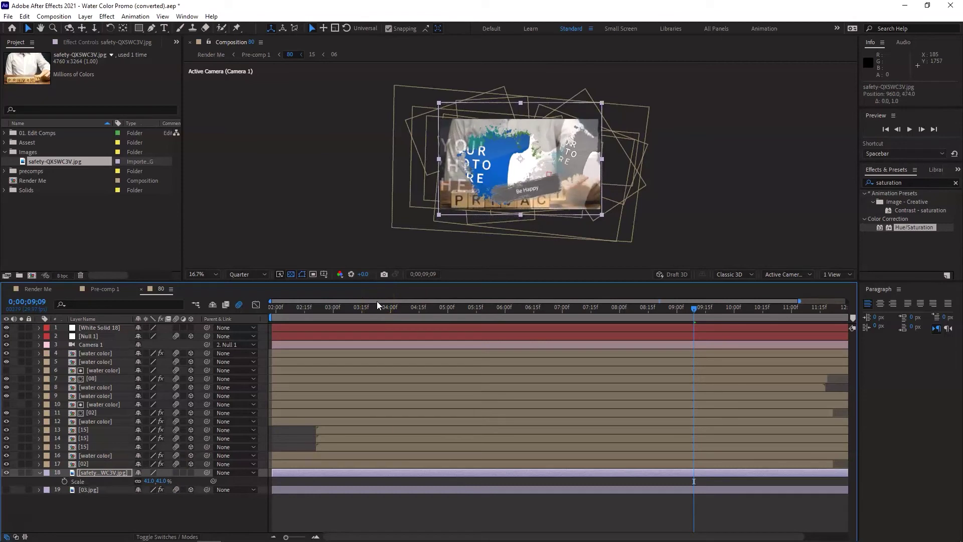
pyautogui.press('Down')
pyautogui.press('Down')
pyautogui.press('Down')
pyautogui.press('Down')
pyautogui.press('Down')
pyautogui.press('Down')
pyautogui.press('Down')
pyautogui.press('Down')
pyautogui.press('Down')
pyautogui.press('Down')
pyautogui.press('Down')
pyautogui.press('Down')
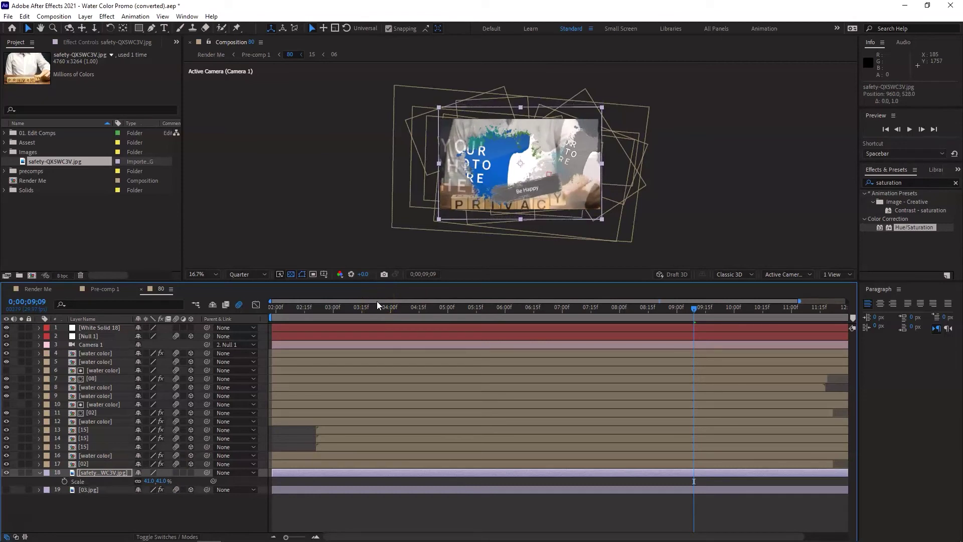
# - Open composition 08 and file NYC First.png inside the Images folder
pyautogui.click(481, 152)
pyautogui.click(393, 278)
pyautogui.doubleClick(95, 378)
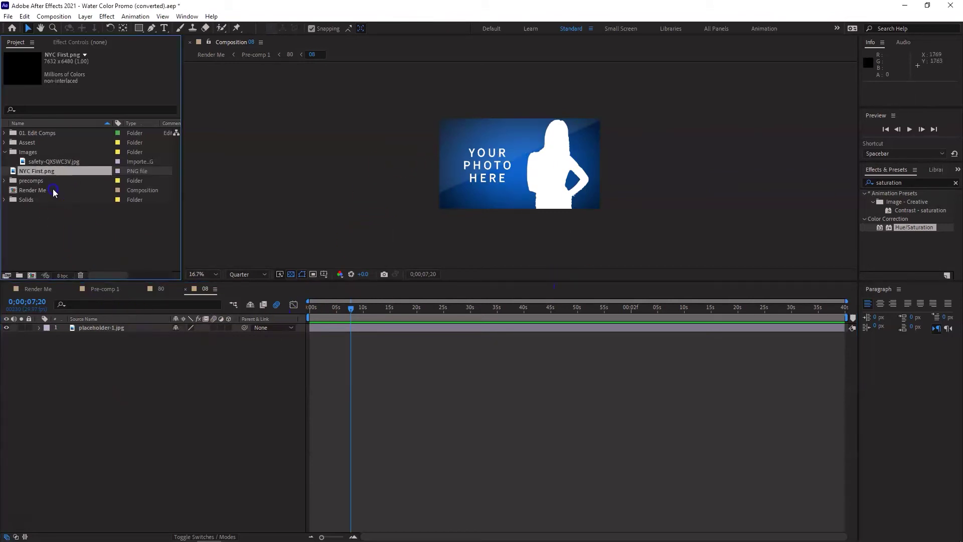
pyautogui.click(54, 171)
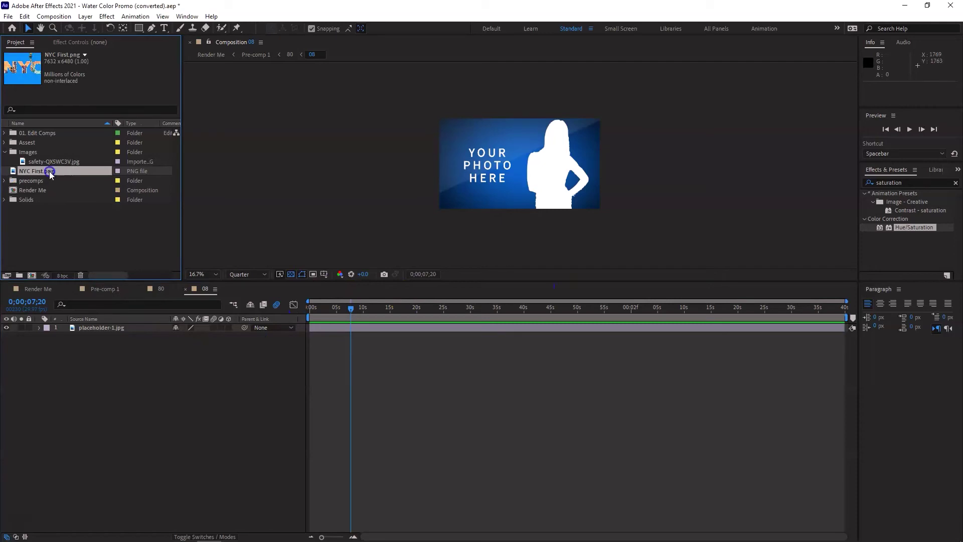
pyautogui.moveTo(51, 173); pyautogui.dragTo(68, 225)
pyautogui.moveTo(51, 170); pyautogui.dragTo(99, 328)
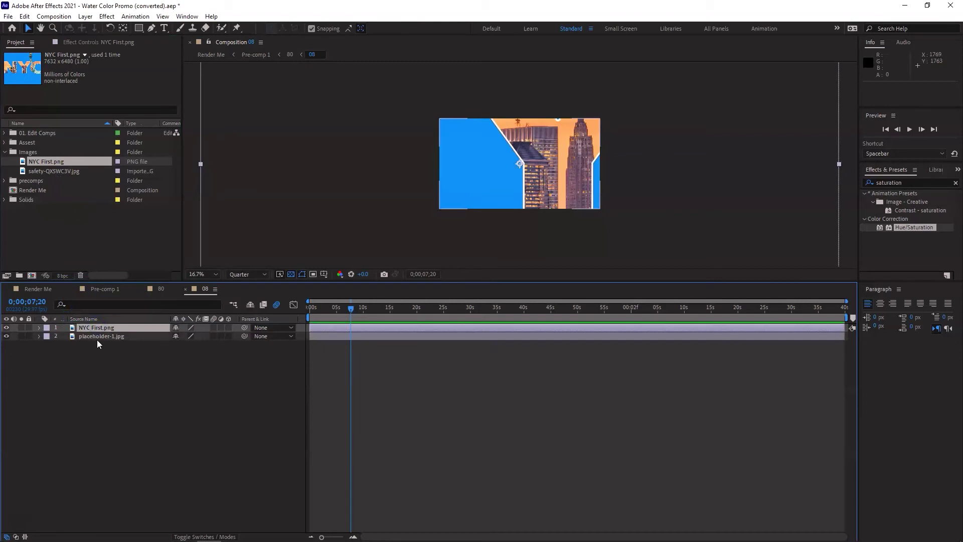
# - Hide composition 08's placeholder layer and scale the NYC First.png layer to 26%
pyautogui.click(7, 336)
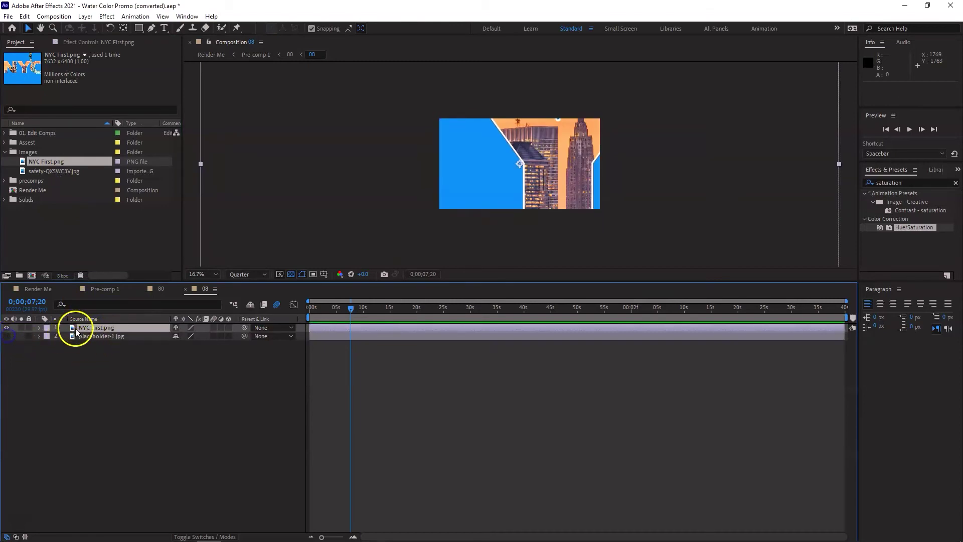
pyautogui.click(91, 319)
pyautogui.click(101, 328)
pyautogui.press('s')
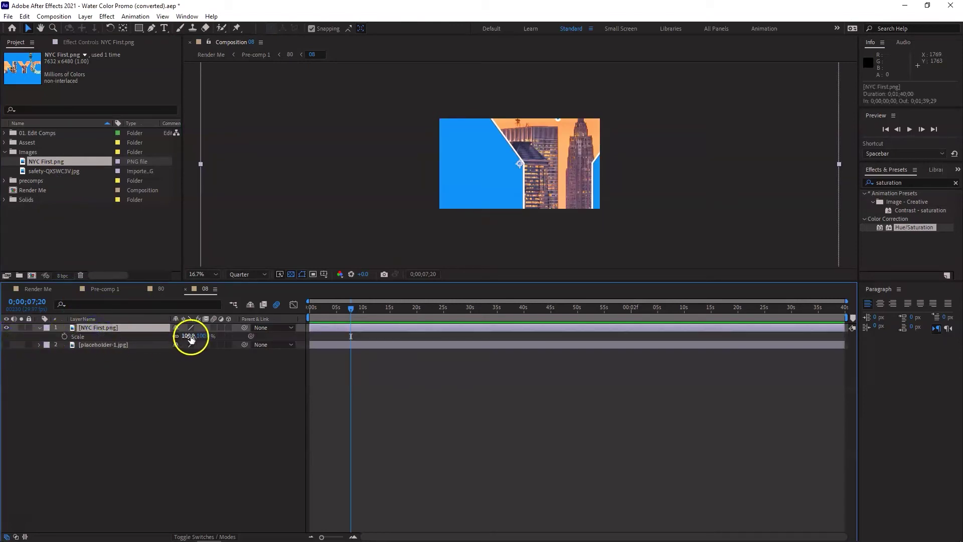
pyautogui.moveTo(189, 334); pyautogui.dragTo(156, 341)
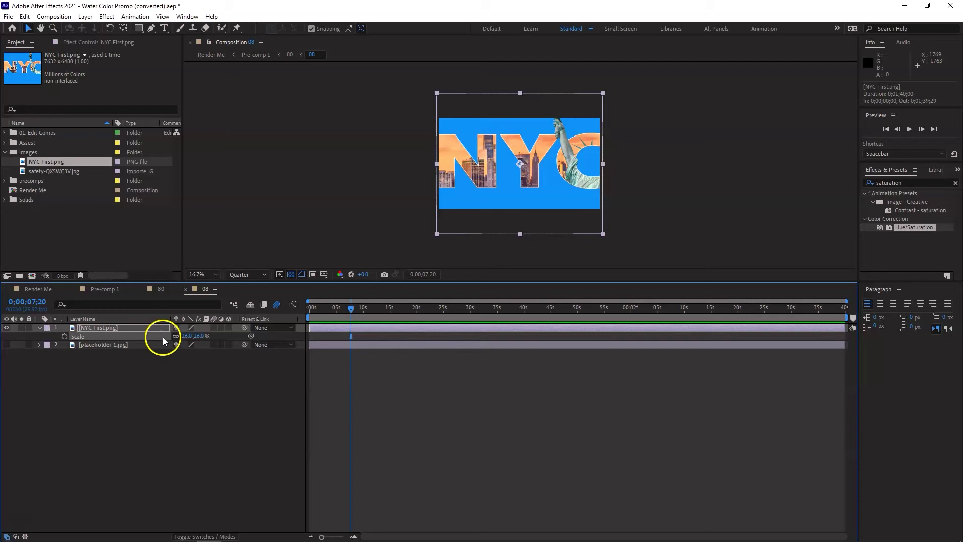
pyautogui.click(152, 394)
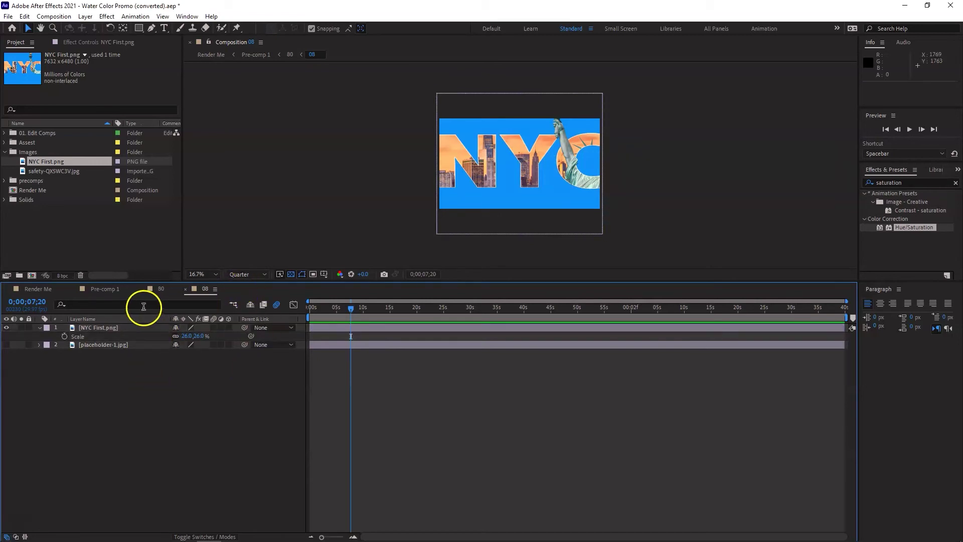
# - Open composition 02 and import man-5574872_1920.jpg into the Images folder
pyautogui.click(185, 289)
pyautogui.click(326, 350)
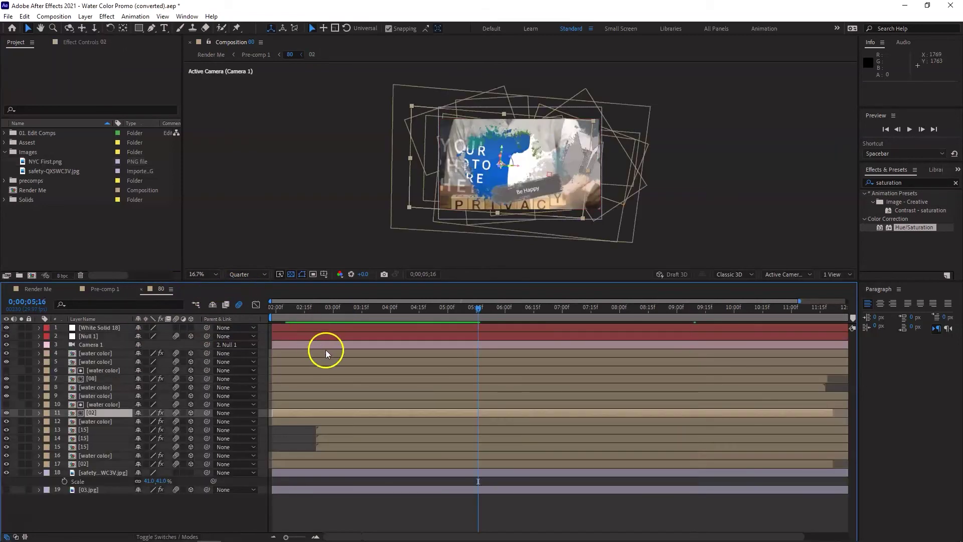
pyautogui.doubleClick(96, 411)
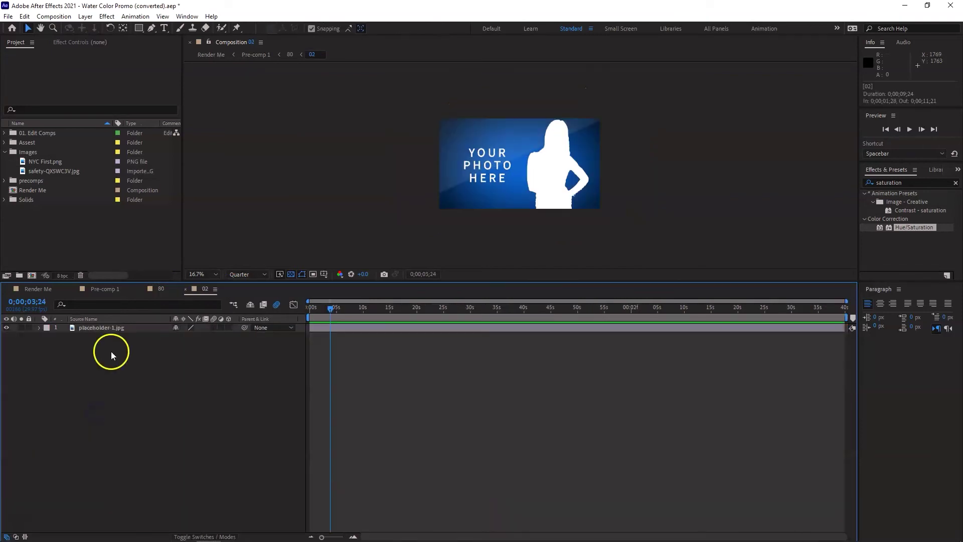
pyautogui.doubleClick(65, 240)
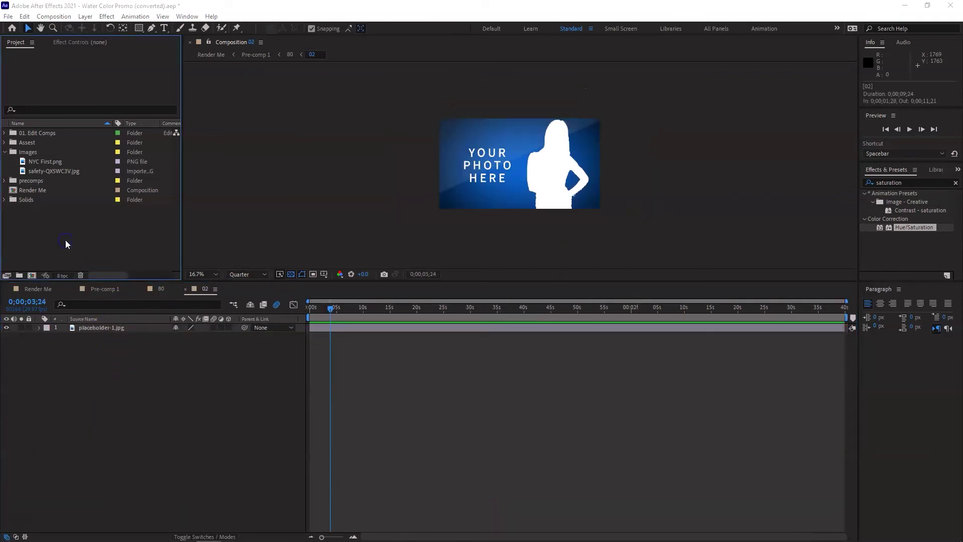
pyautogui.scroll(-10, 327, 276)
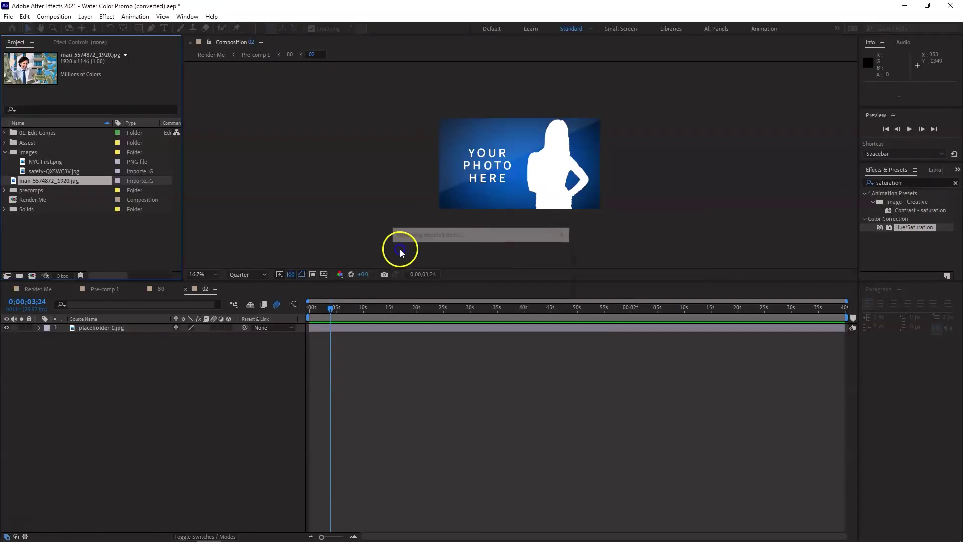
pyautogui.moveTo(83, 184); pyautogui.dragTo(59, 340)
# - Hide the placeholder so the man photo shows in composition 02, then return to composition 80
pyautogui.click(129, 328)
pyautogui.click(7, 336)
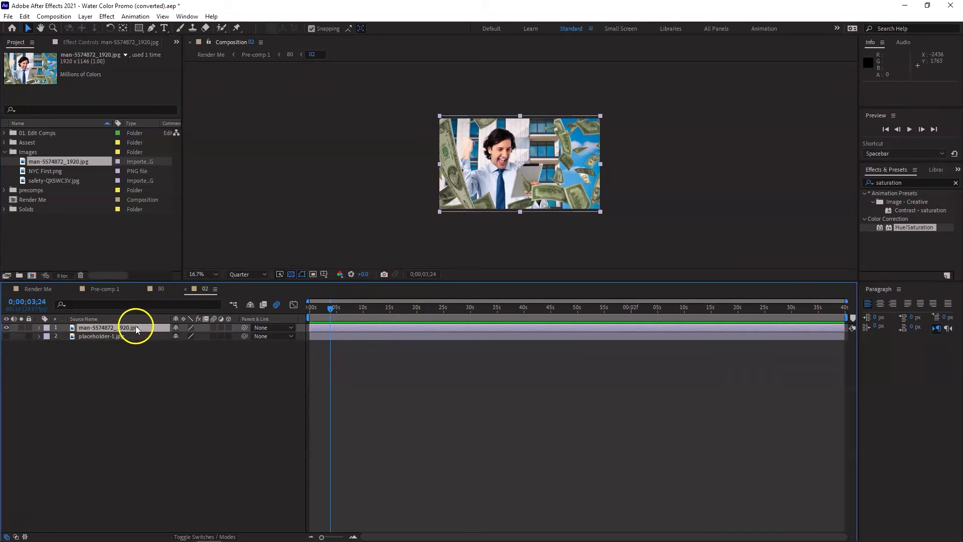
pyautogui.click(161, 288)
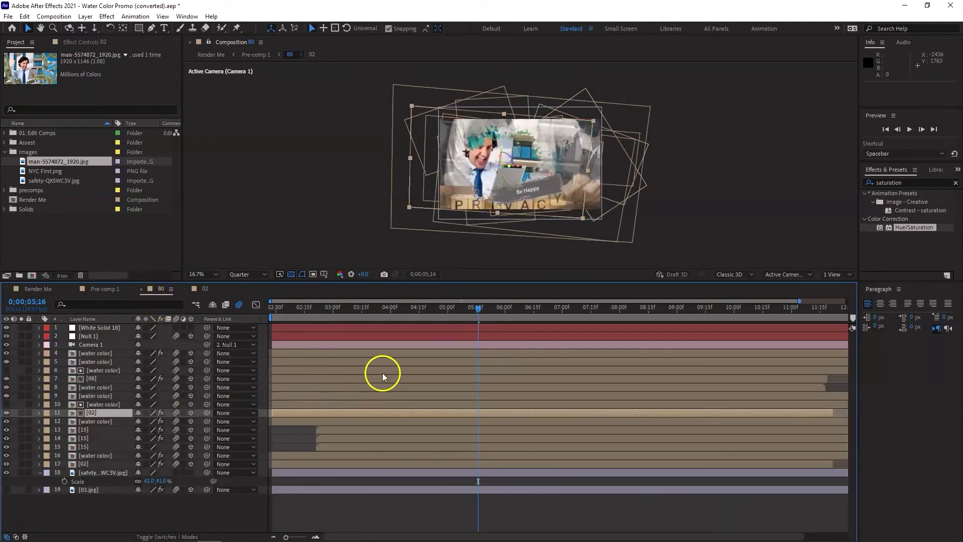
# - Preview composition 80 from 02;08 with the viewer magnification set to Fit
pyautogui.click(291, 311)
pyautogui.press('space')
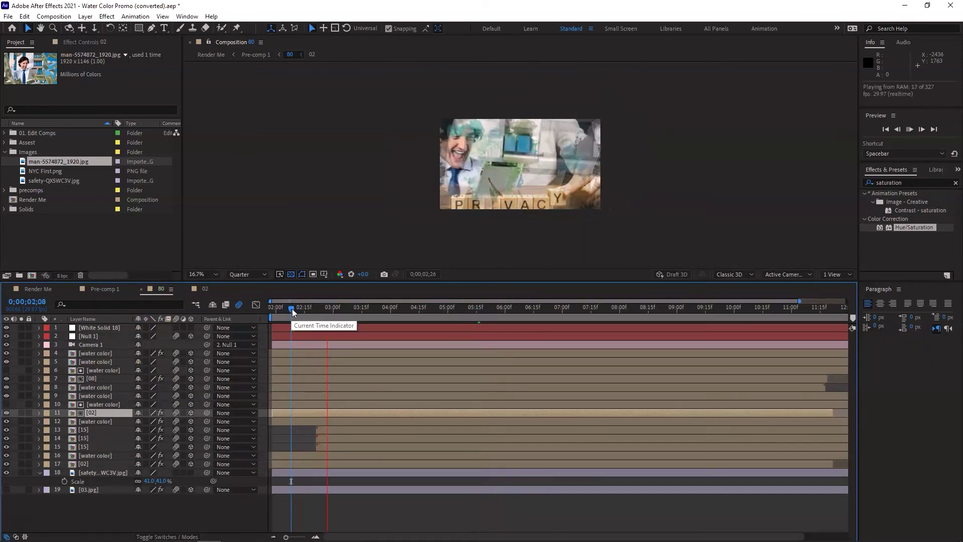
pyautogui.click(215, 274)
pyautogui.click(213, 285)
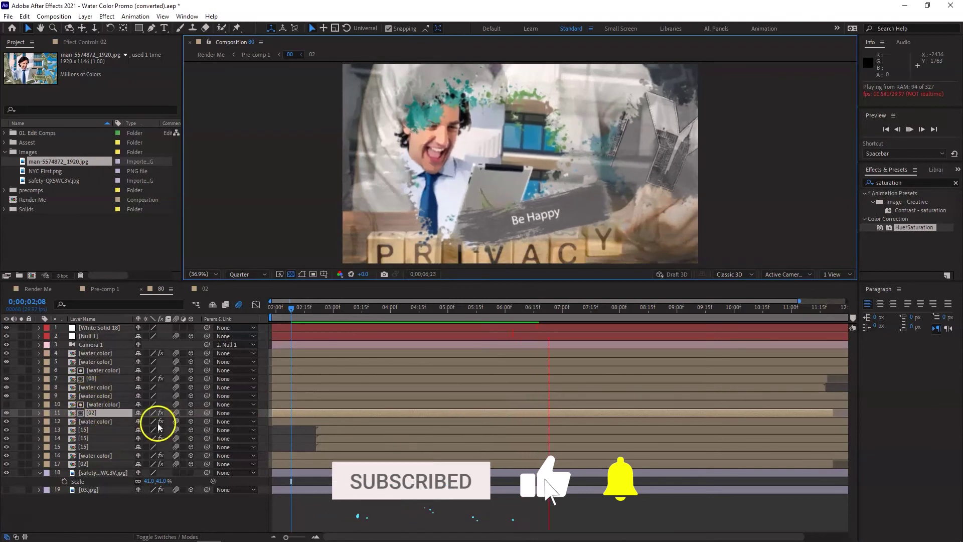
pyautogui.press('space')
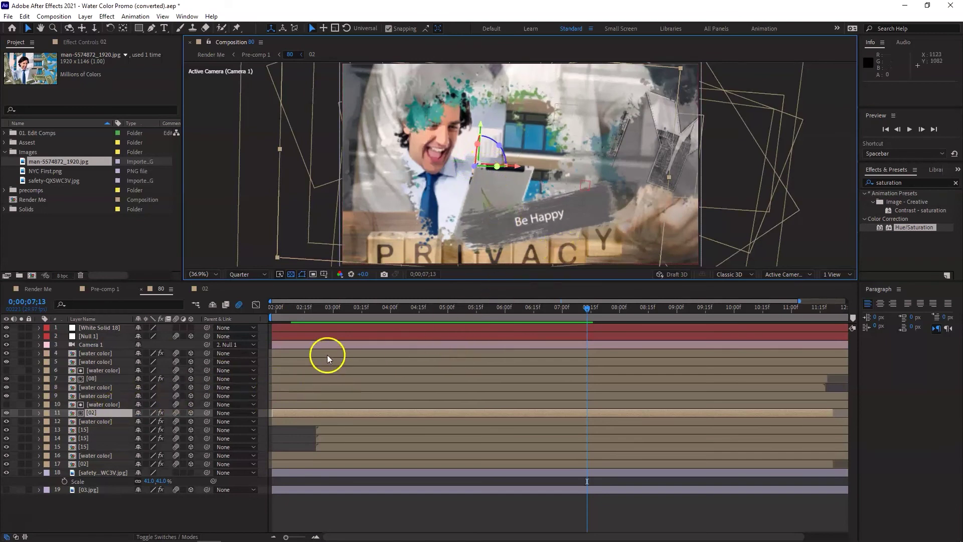
# - Close the composition 02 and 80 tabs to return to Pre-comp 1
pyautogui.click(196, 291)
pyautogui.click(185, 289)
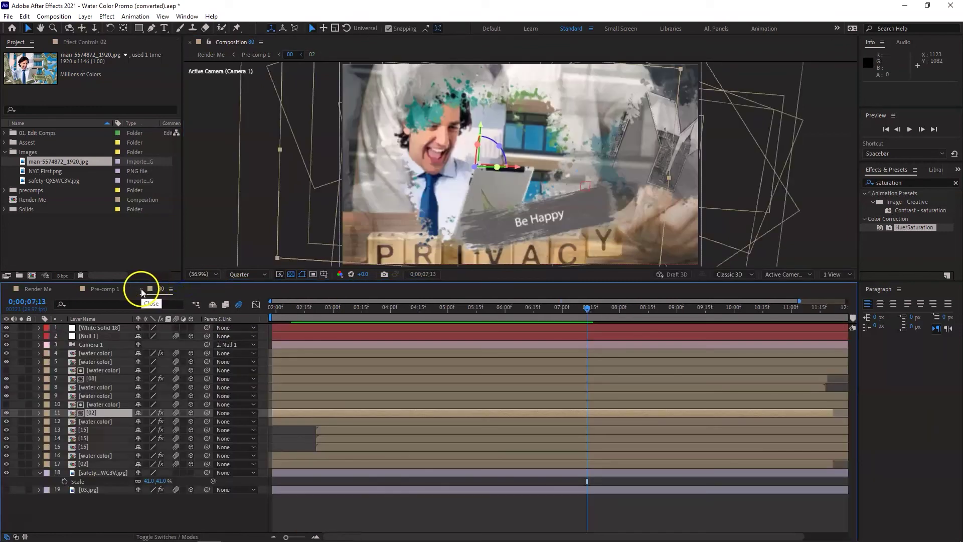
pyautogui.click(141, 289)
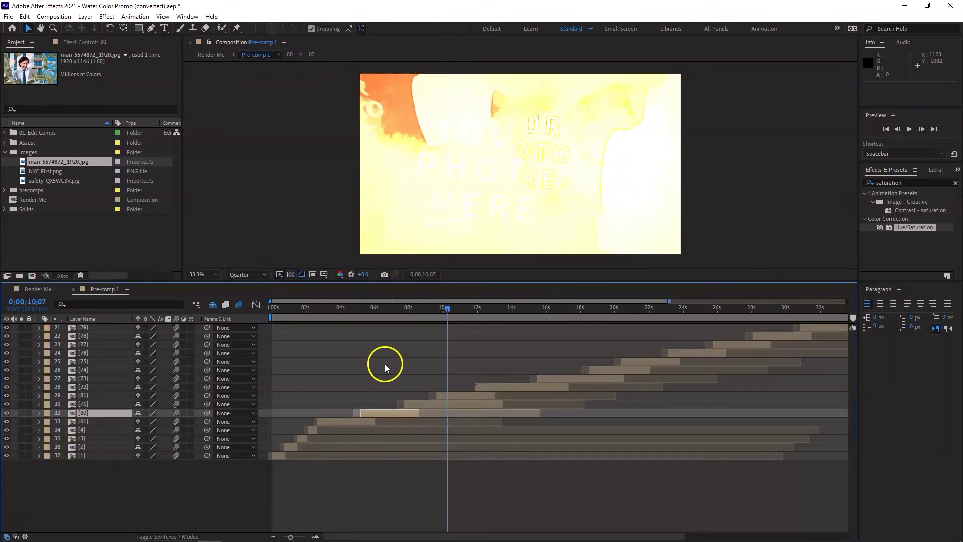
# - Play Pre-comp 1 from around 4;21 to check the new photo and 'Be Happy' caption
pyautogui.click(344, 309)
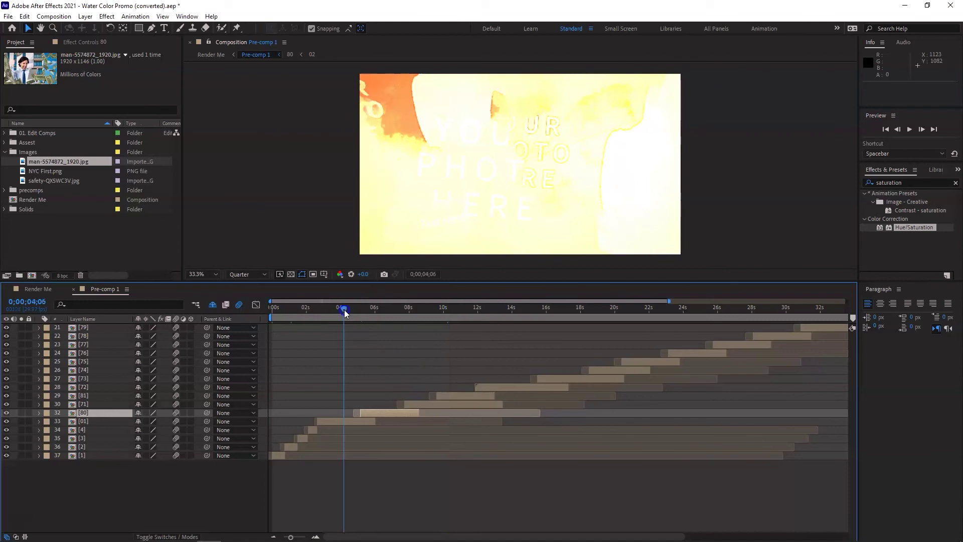
pyautogui.click(353, 307)
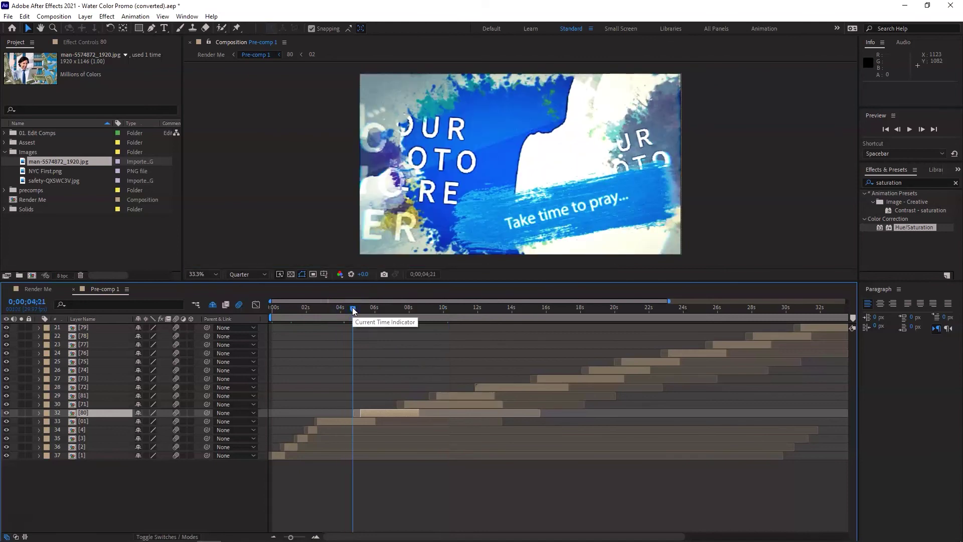
pyautogui.press('space')
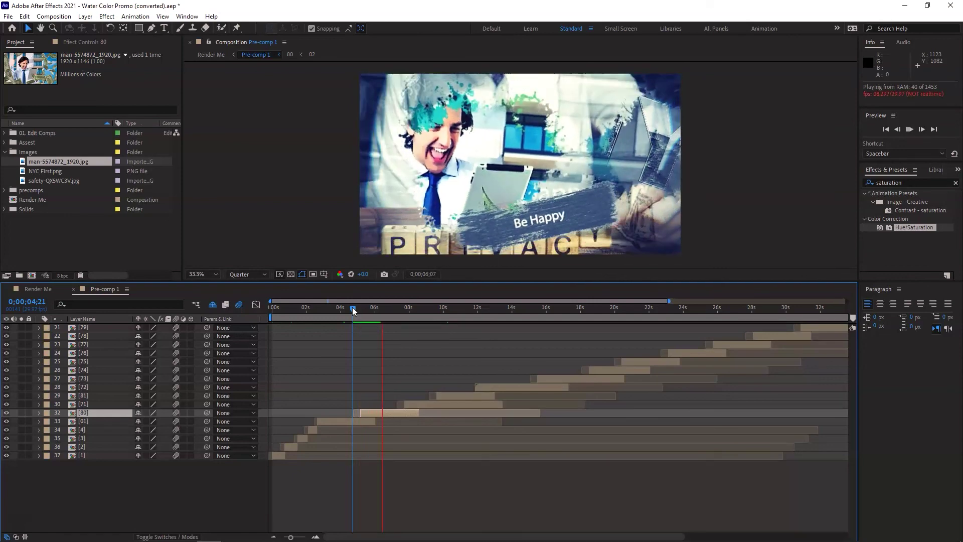
pyautogui.press('space')
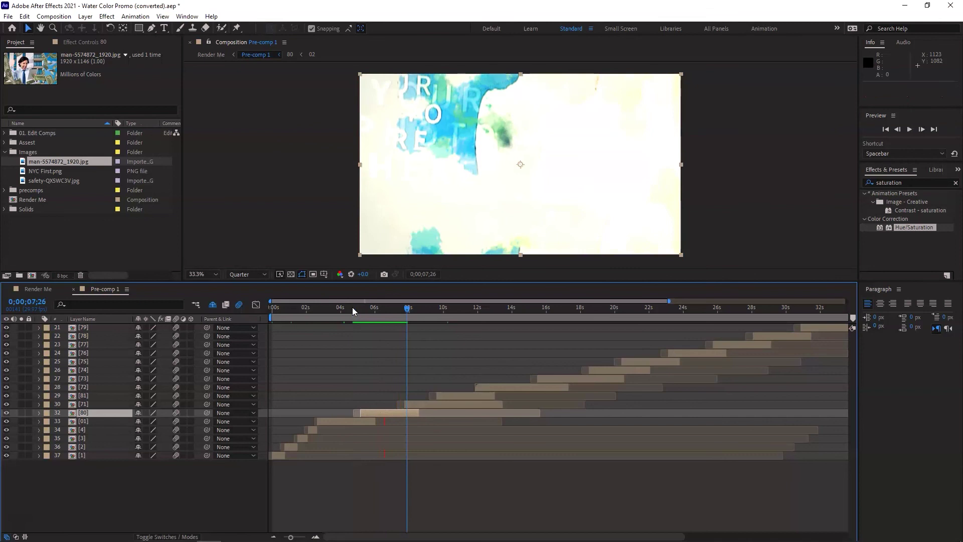
pyautogui.click(352, 306)
pyautogui.press('space')
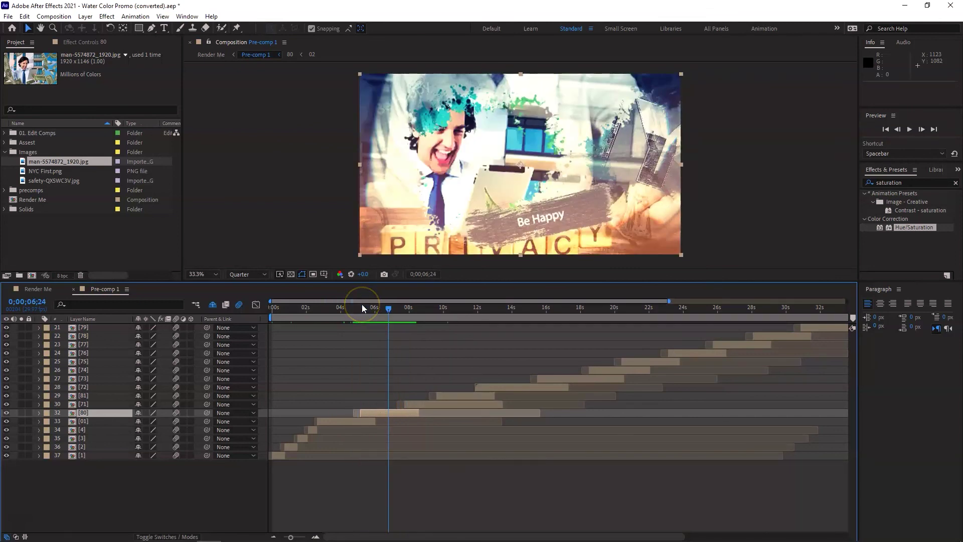
pyautogui.click(9, 17)
pyautogui.moveTo(39, 20)
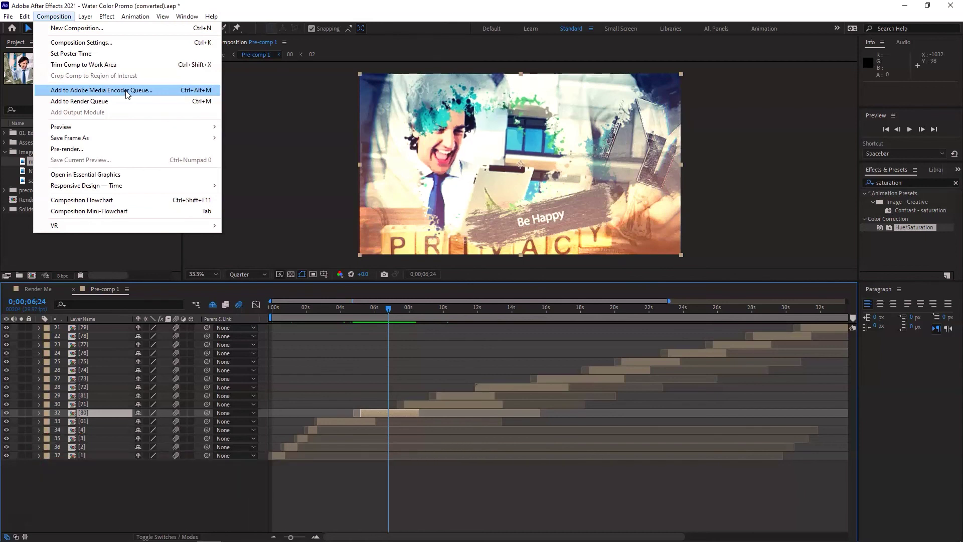
pyautogui.click(112, 142)
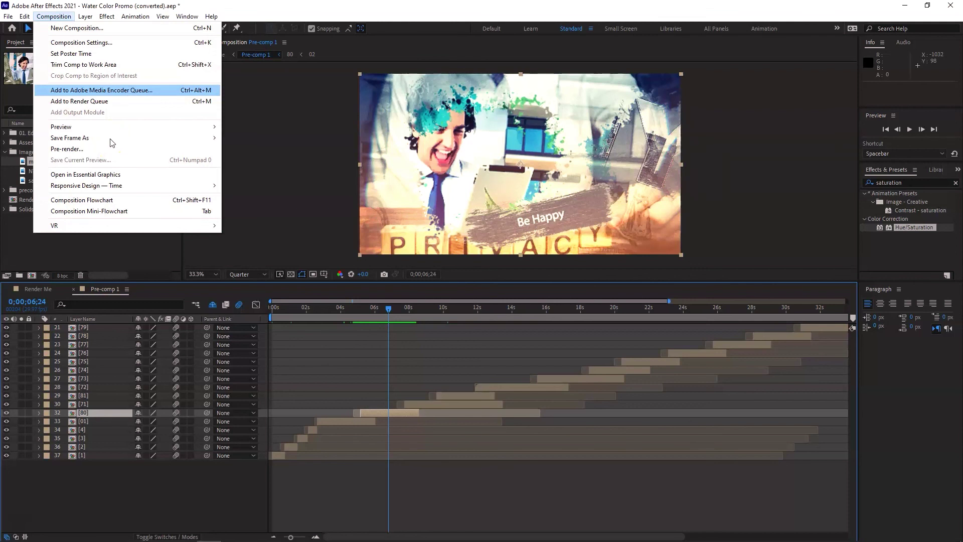